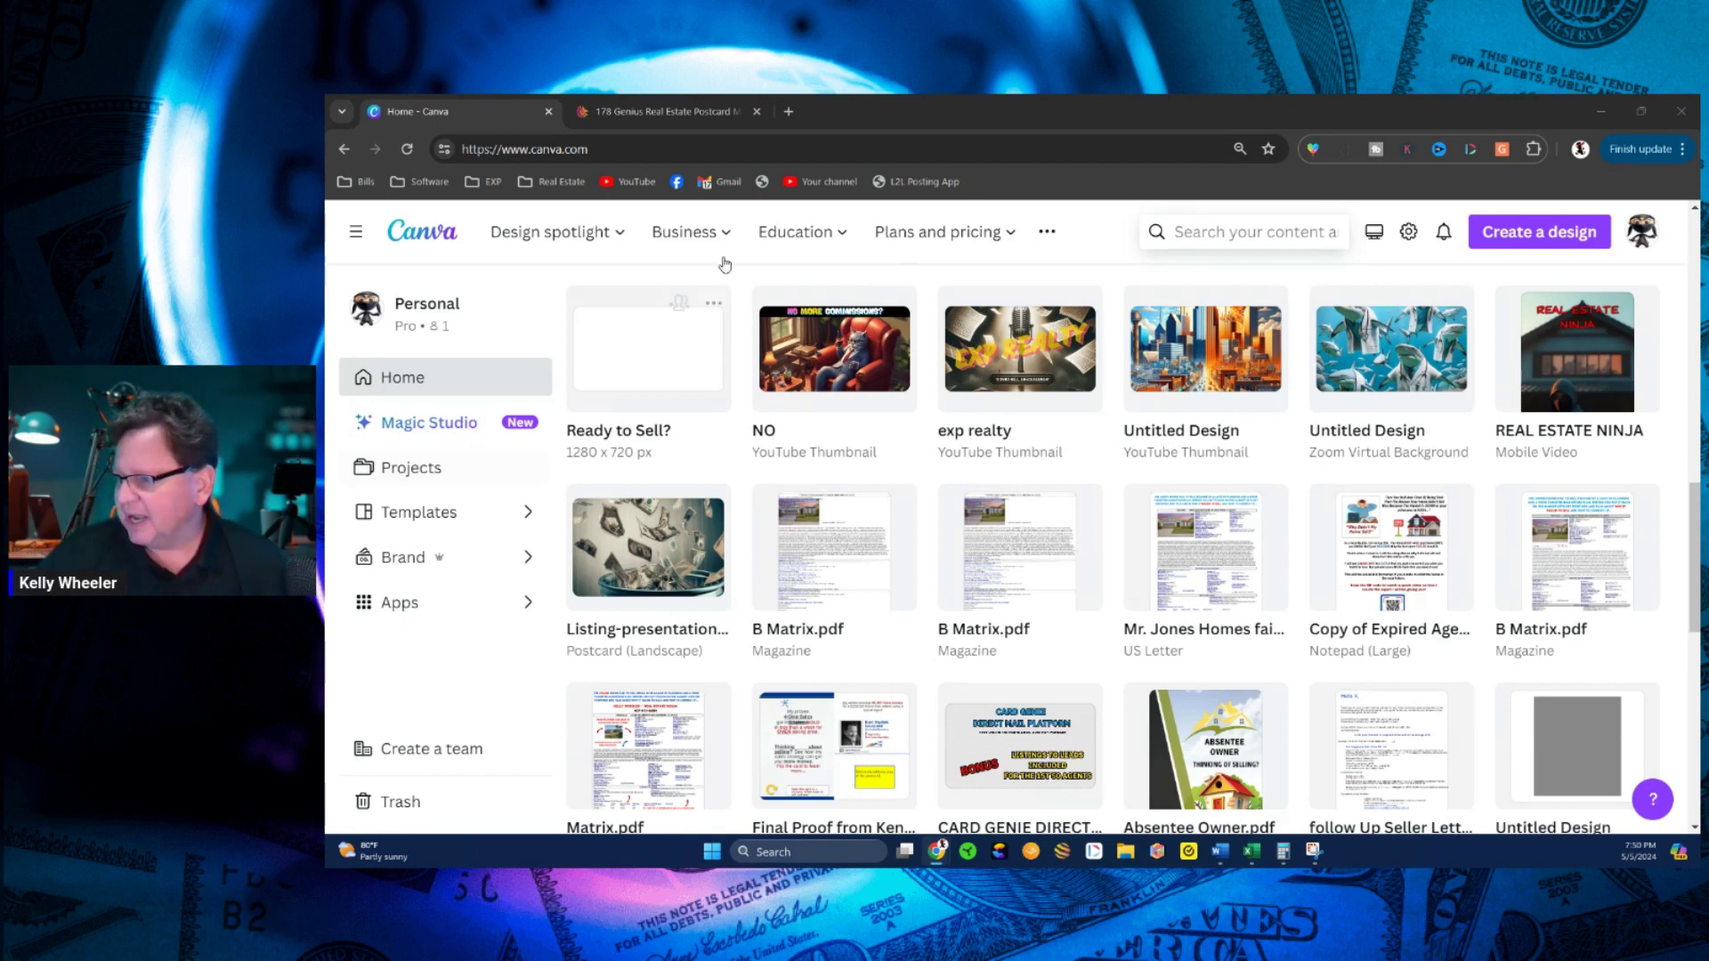
Copy the enlarged brown REL-1005 rent-versus-buy postcard image from the PostcardMania samples page
{"action": "left_click", "coordinate": [616, 114]}
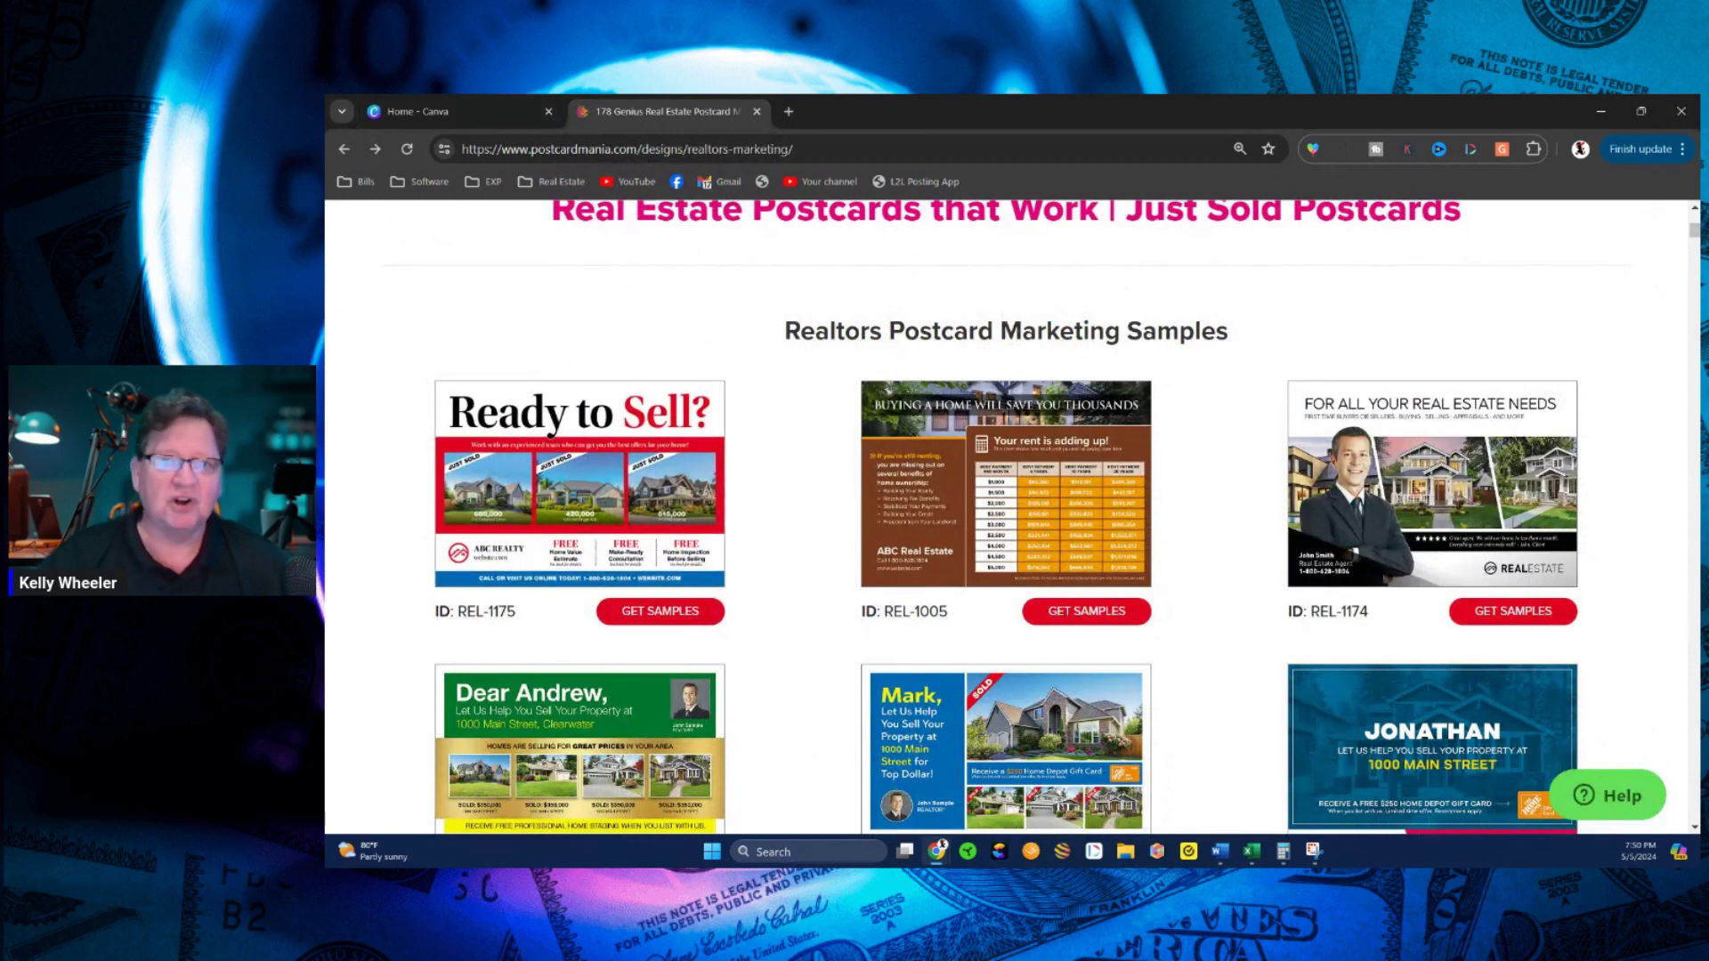
{"action": "left_click", "coordinate": [996, 485]}
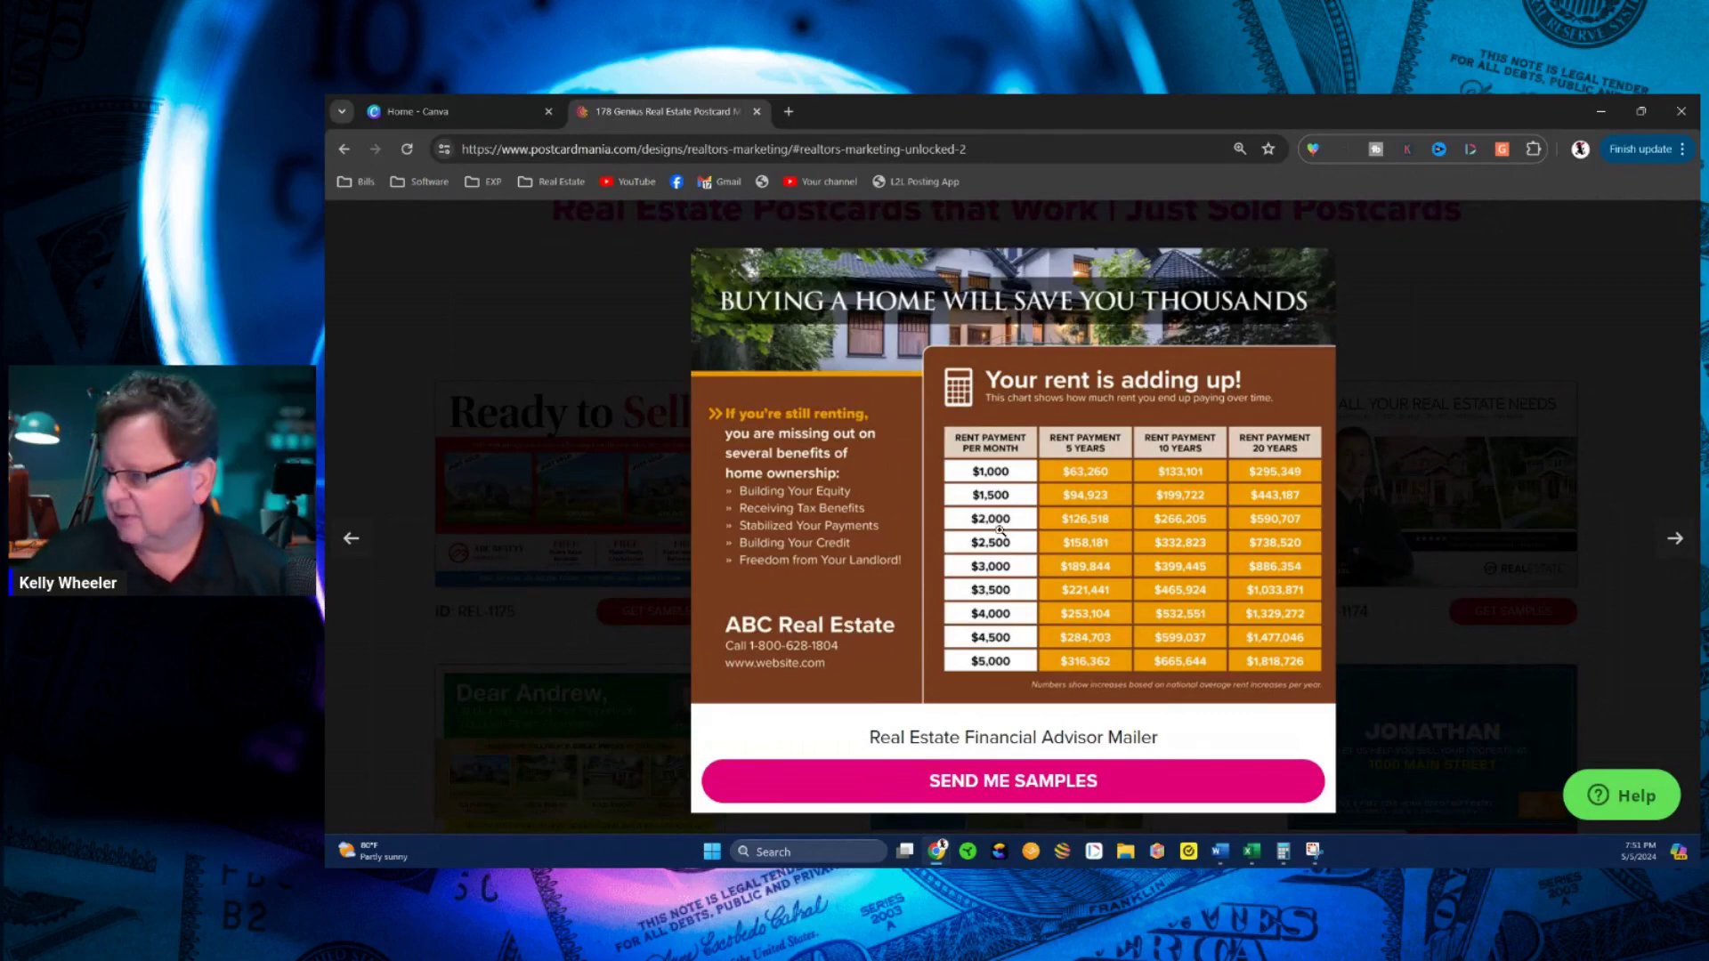
{"action": "right_click", "coordinate": [1036, 504]}
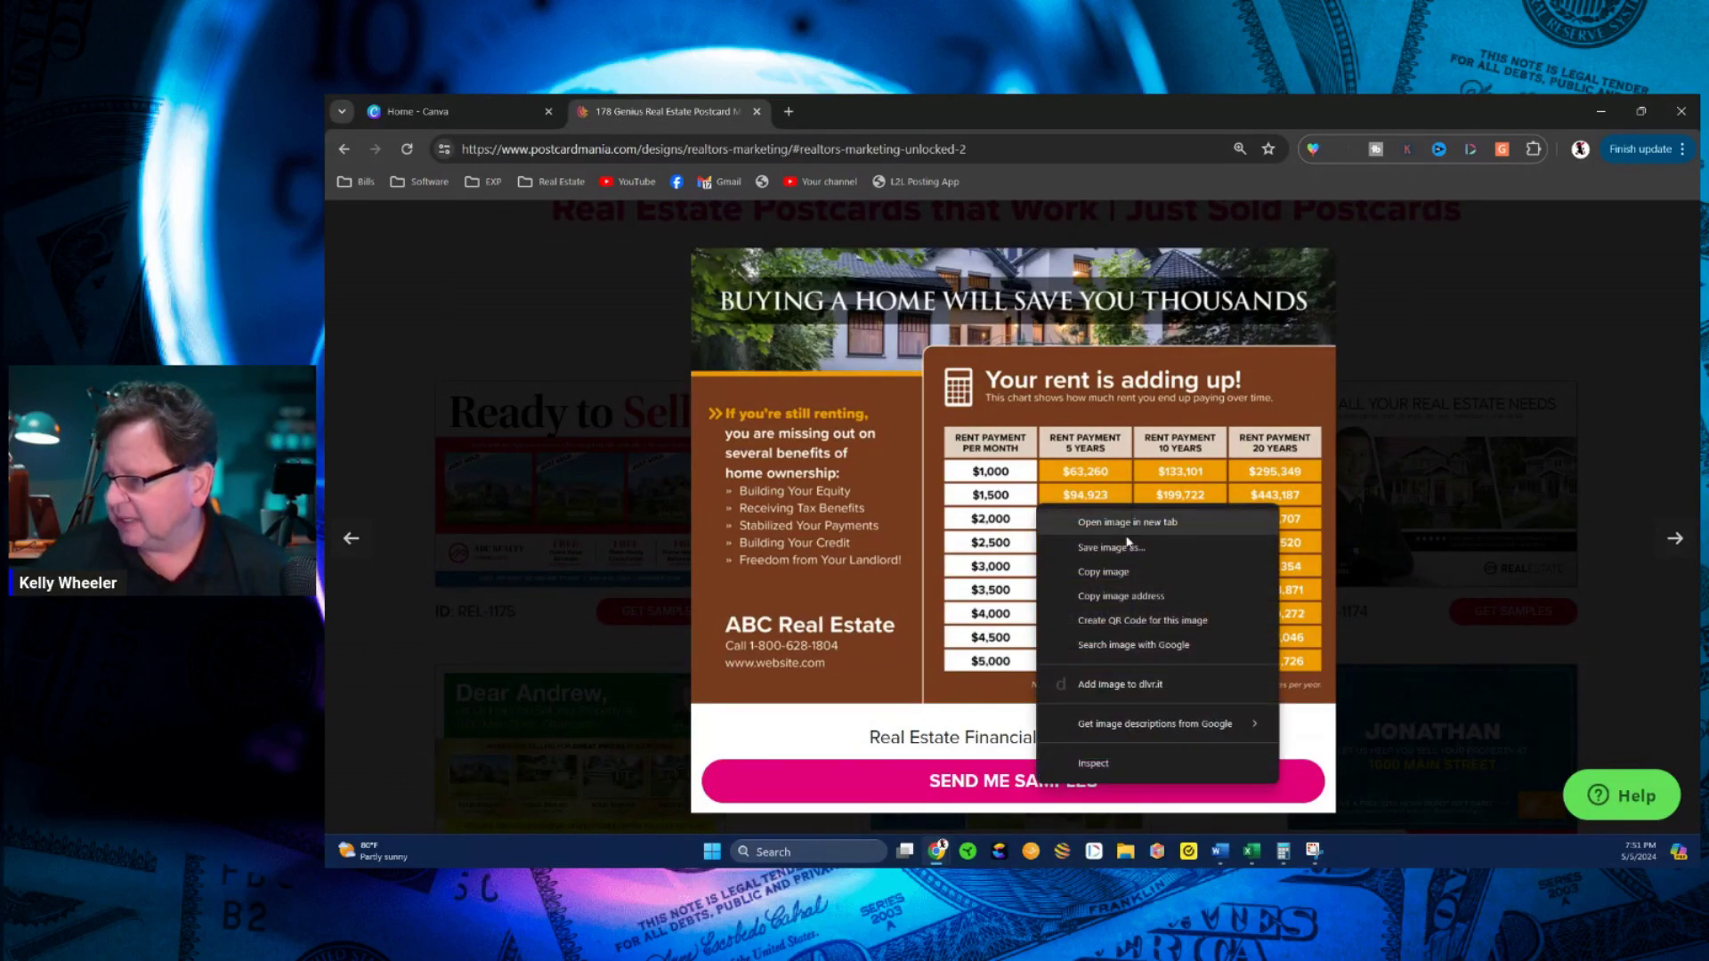
{"action": "left_click", "coordinate": [1132, 571]}
Create a new Canva design using the recent 8.5 × 5.5 in custom size
{"action": "left_click", "coordinate": [427, 109]}
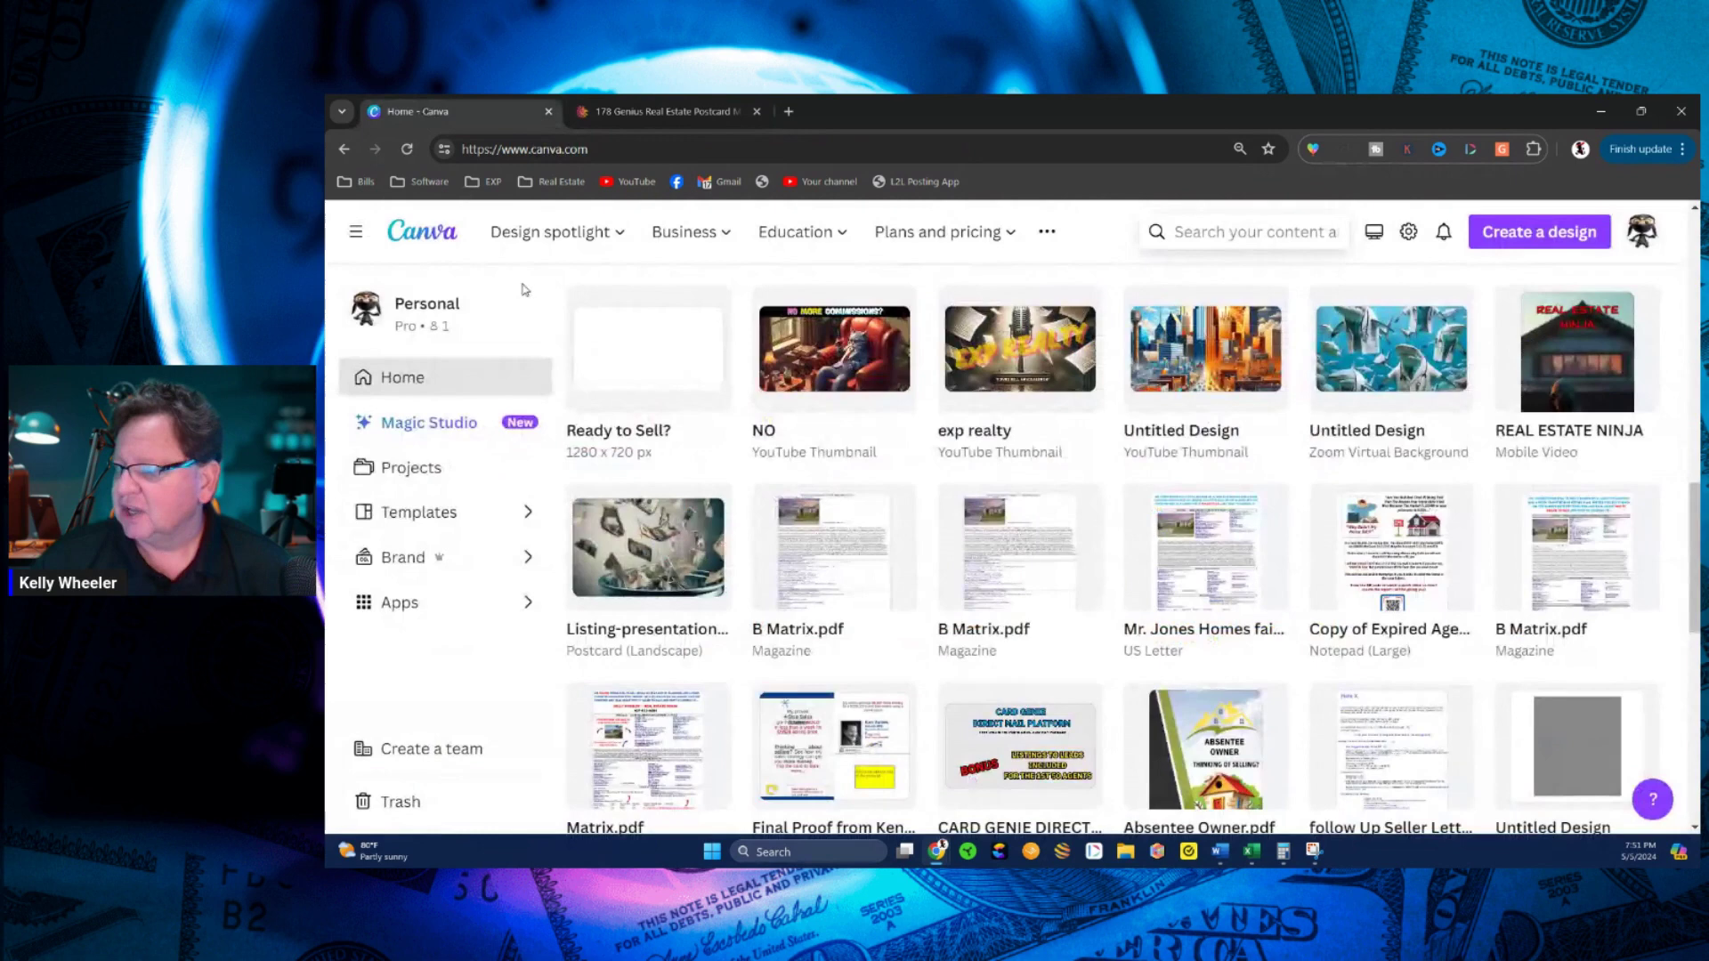
{"action": "left_click", "coordinate": [1524, 238]}
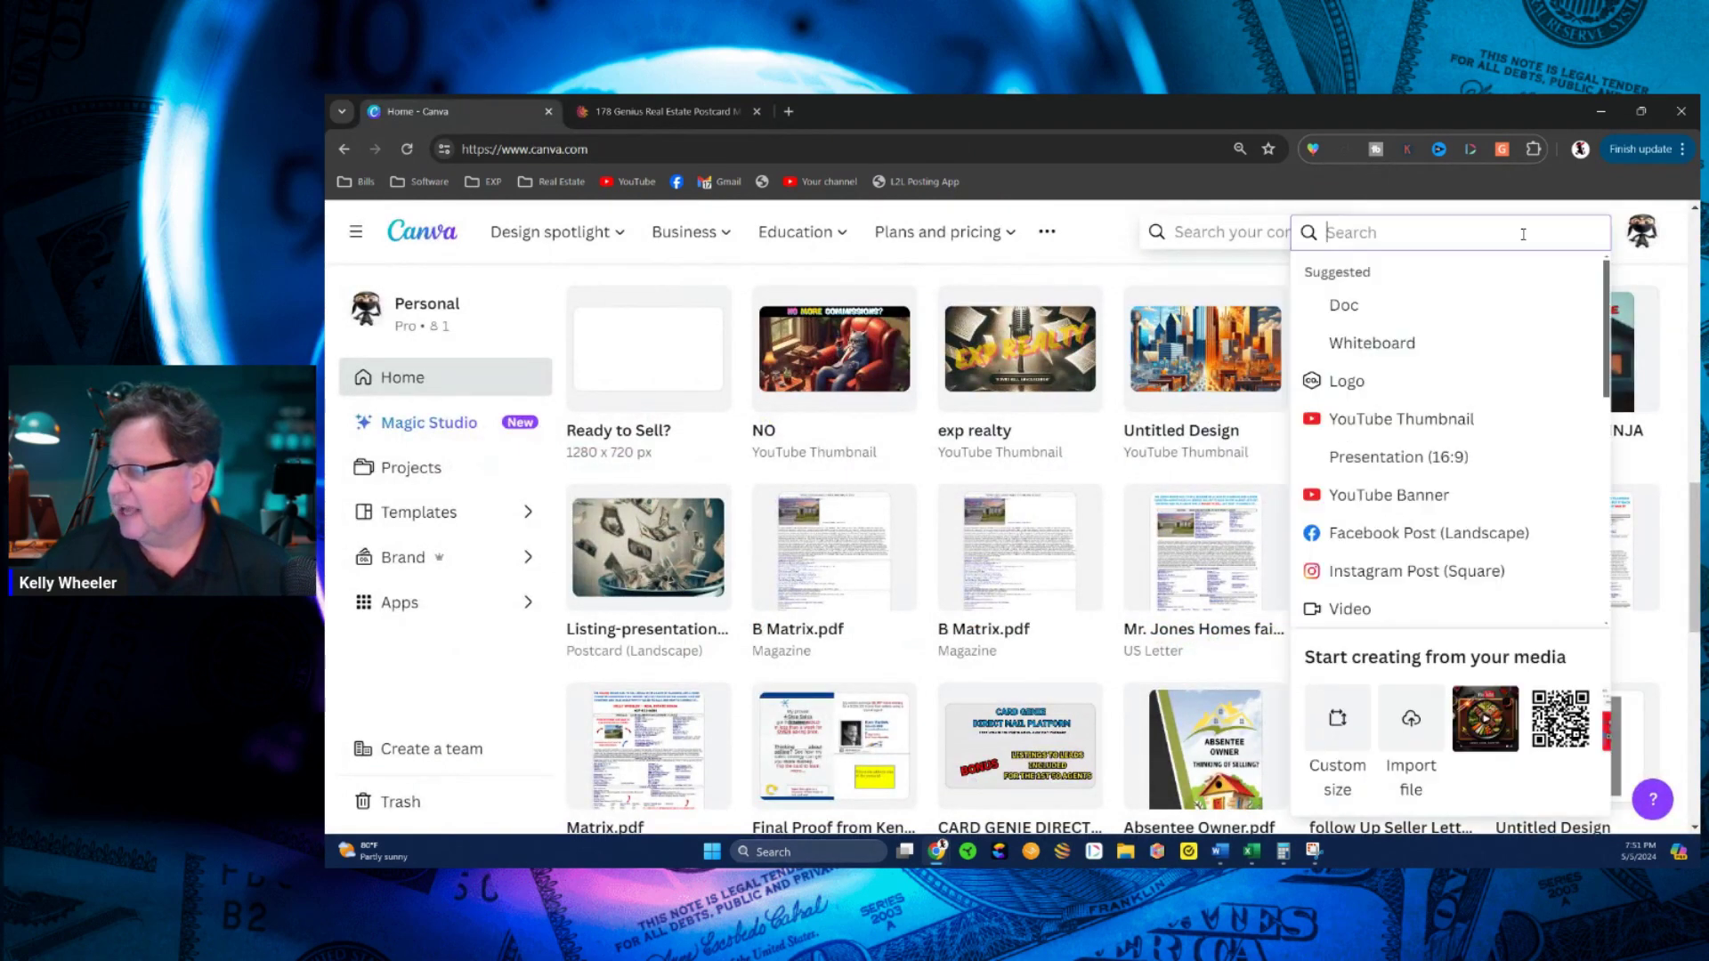
{"action": "left_click", "coordinate": [1338, 735]}
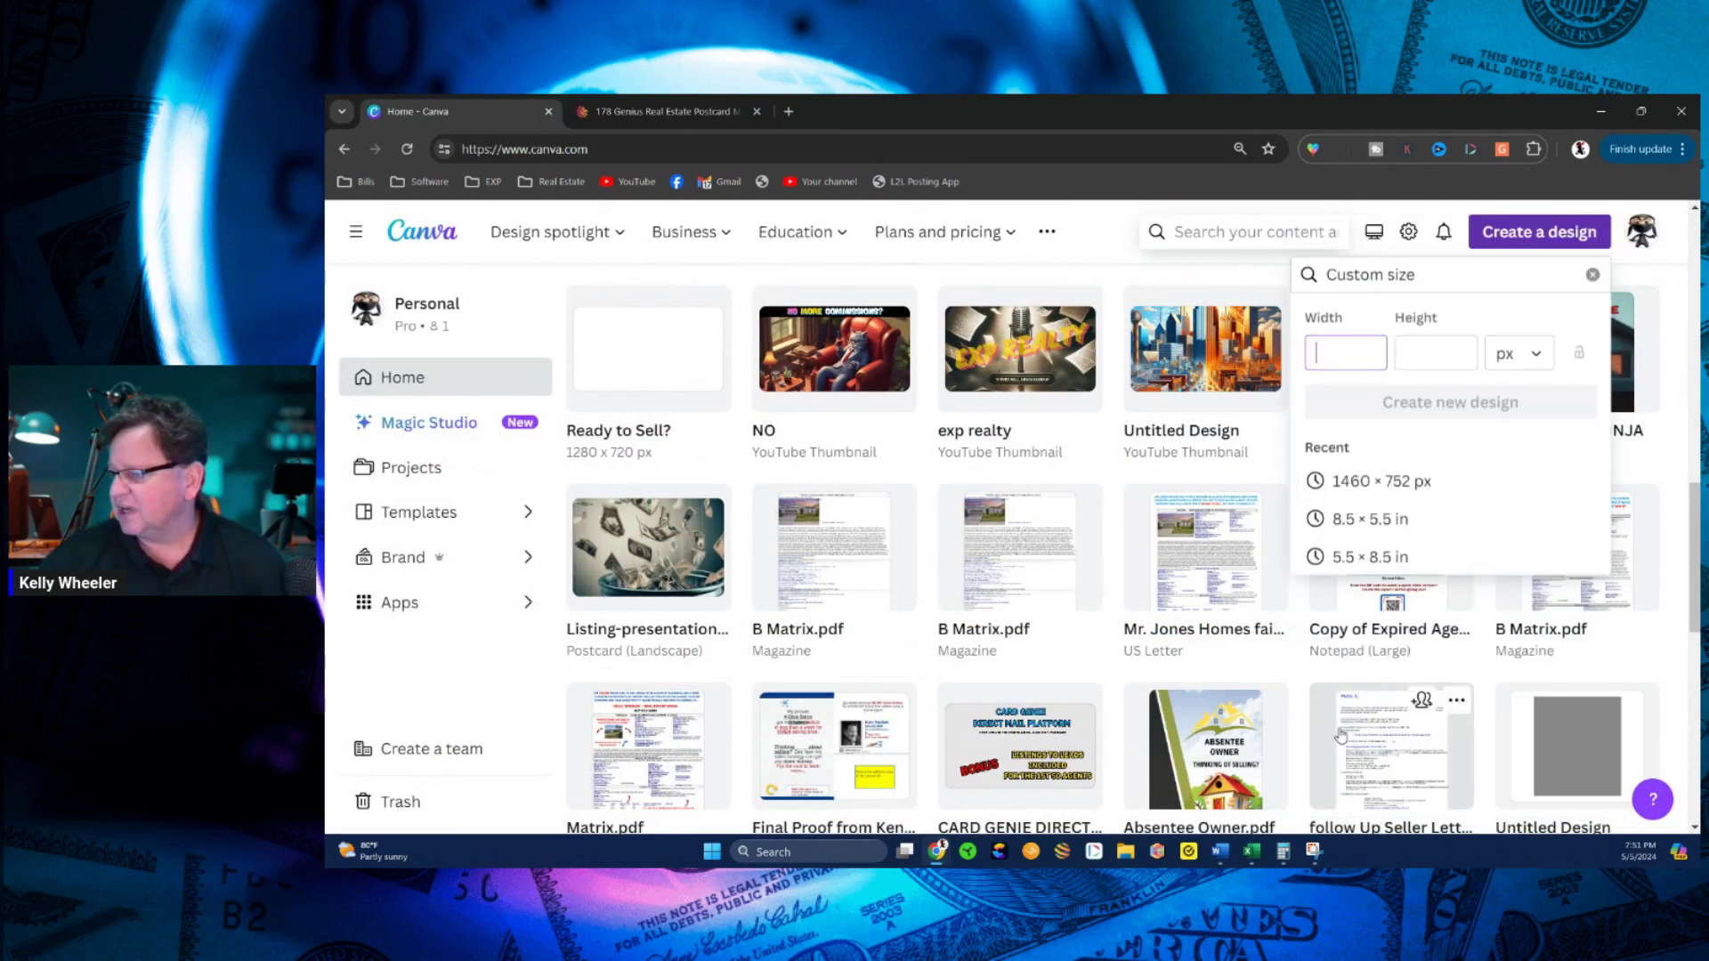
{"action": "left_click", "coordinate": [1355, 519]}
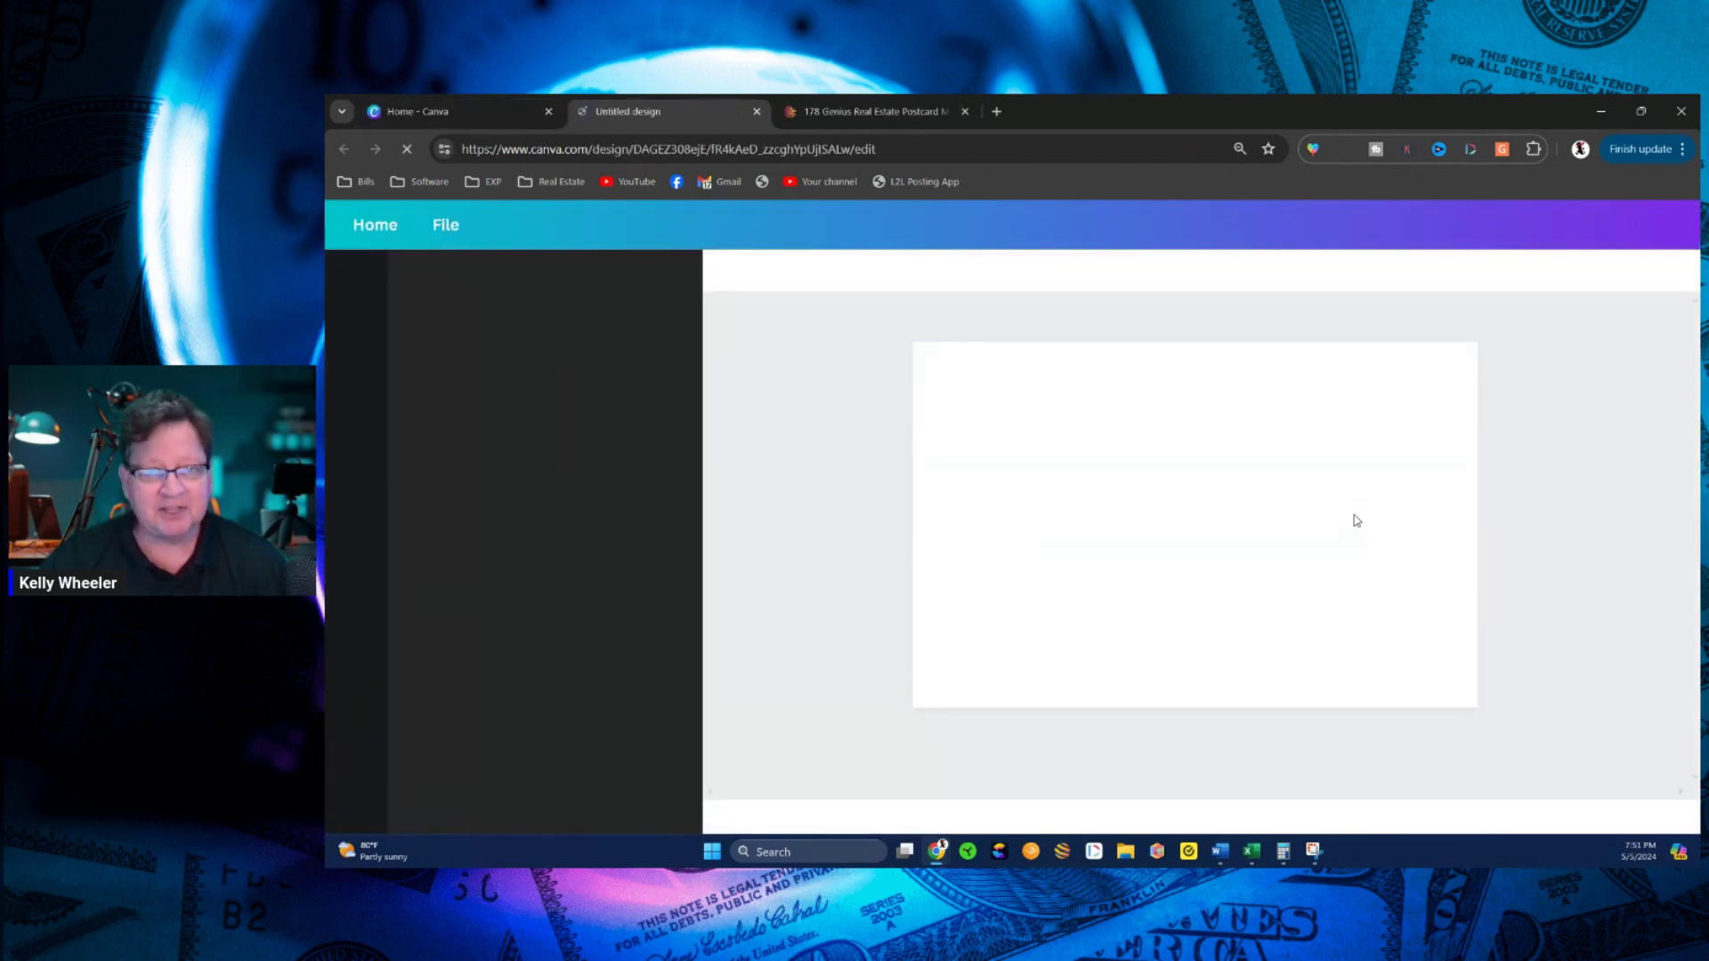
Paste the brown 'Buying a Home Will Save You Thousands' postcard and set it as the page background
{"action": "right_click", "coordinate": [1134, 503]}
{"action": "left_click", "coordinate": [1197, 558]}
{"action": "right_click", "coordinate": [1208, 562]}
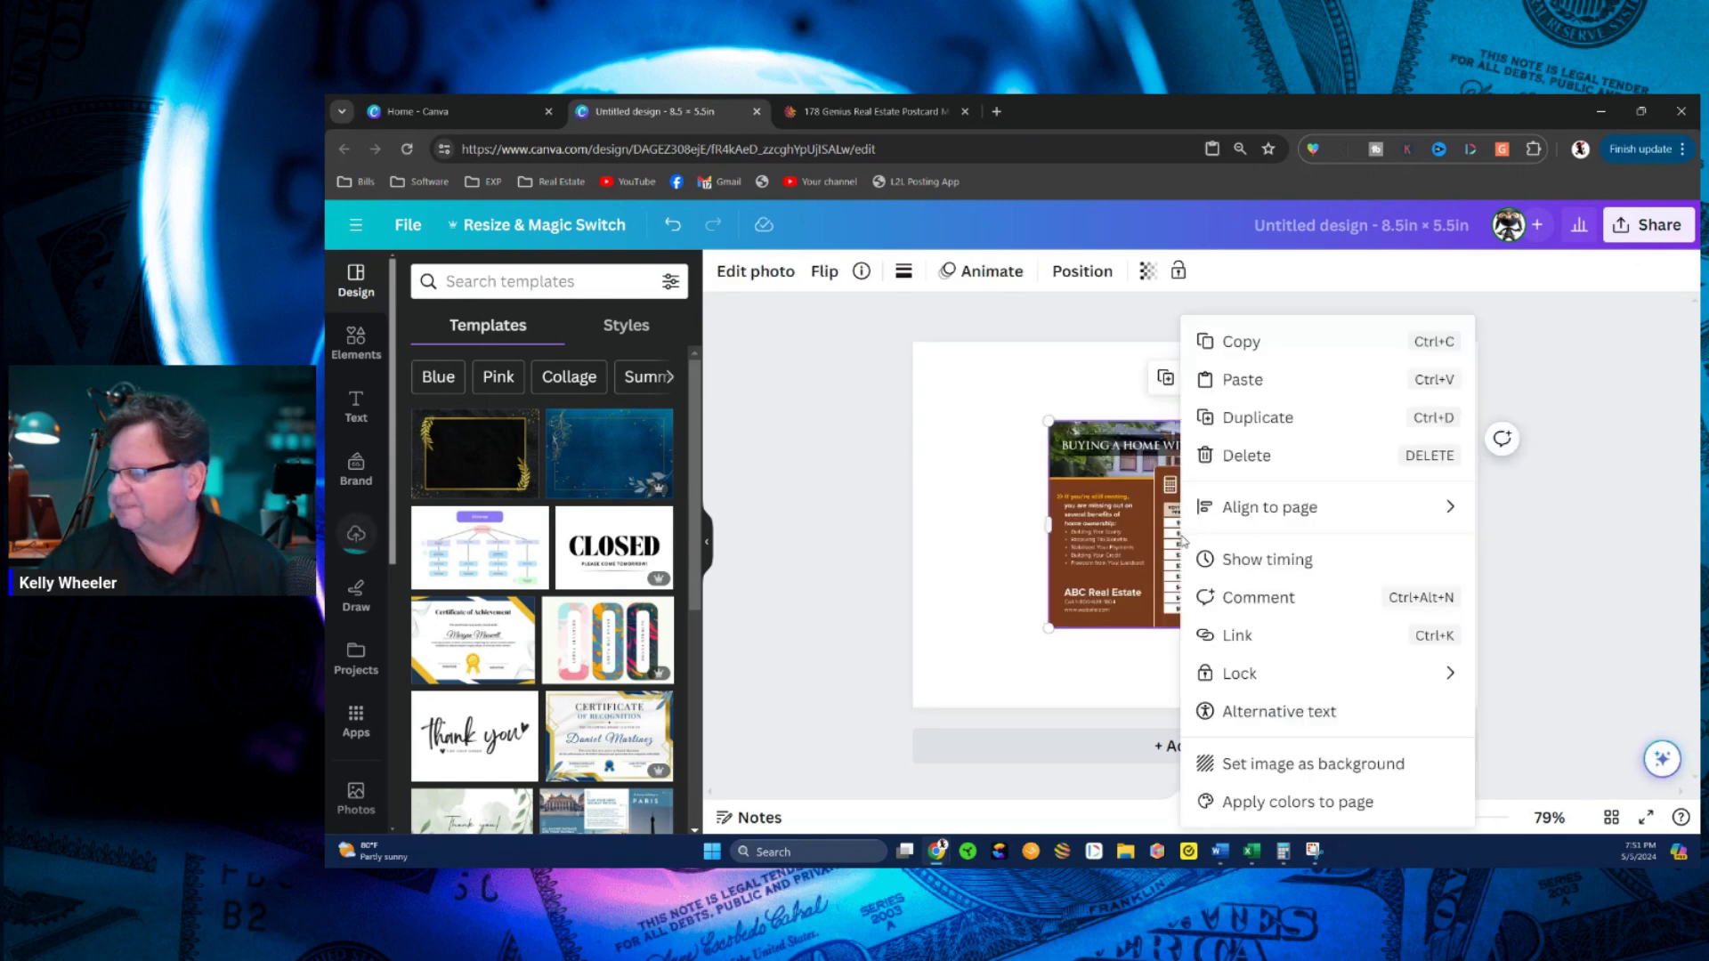
{"action": "left_click", "coordinate": [1246, 763]}
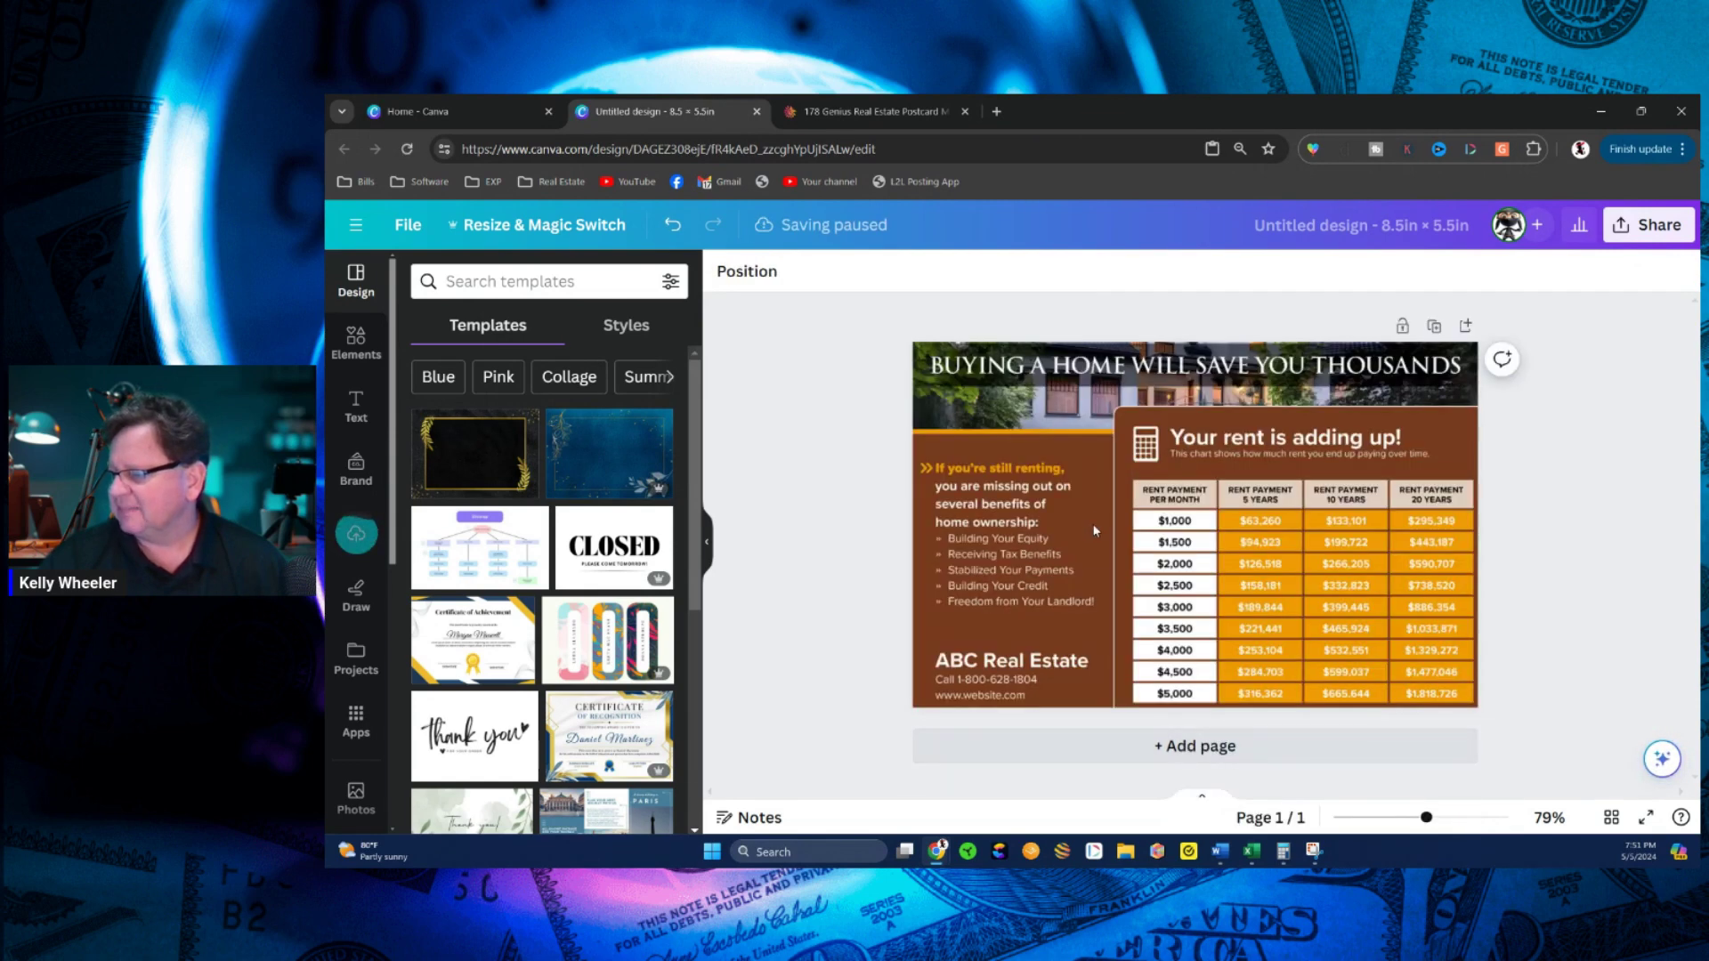
{"action": "left_click", "coordinate": [1376, 542]}
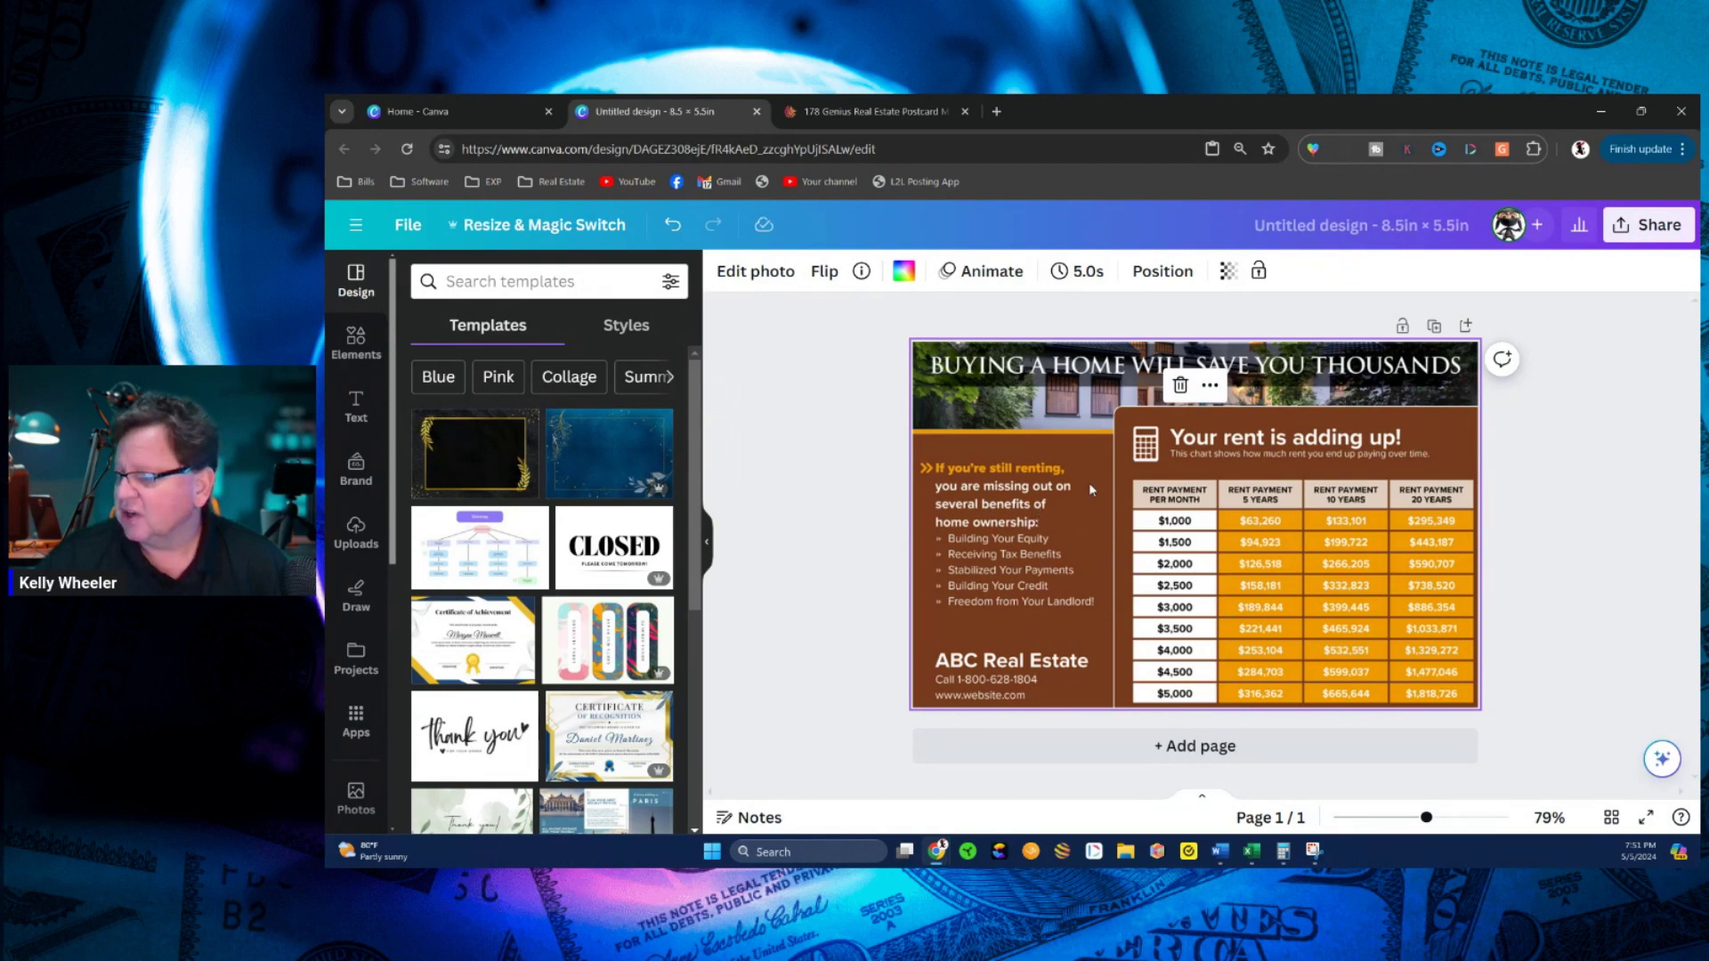
Use Edit photo's Grab Text with All text to extract the postcard's wording as editable text
{"action": "left_click", "coordinate": [747, 274]}
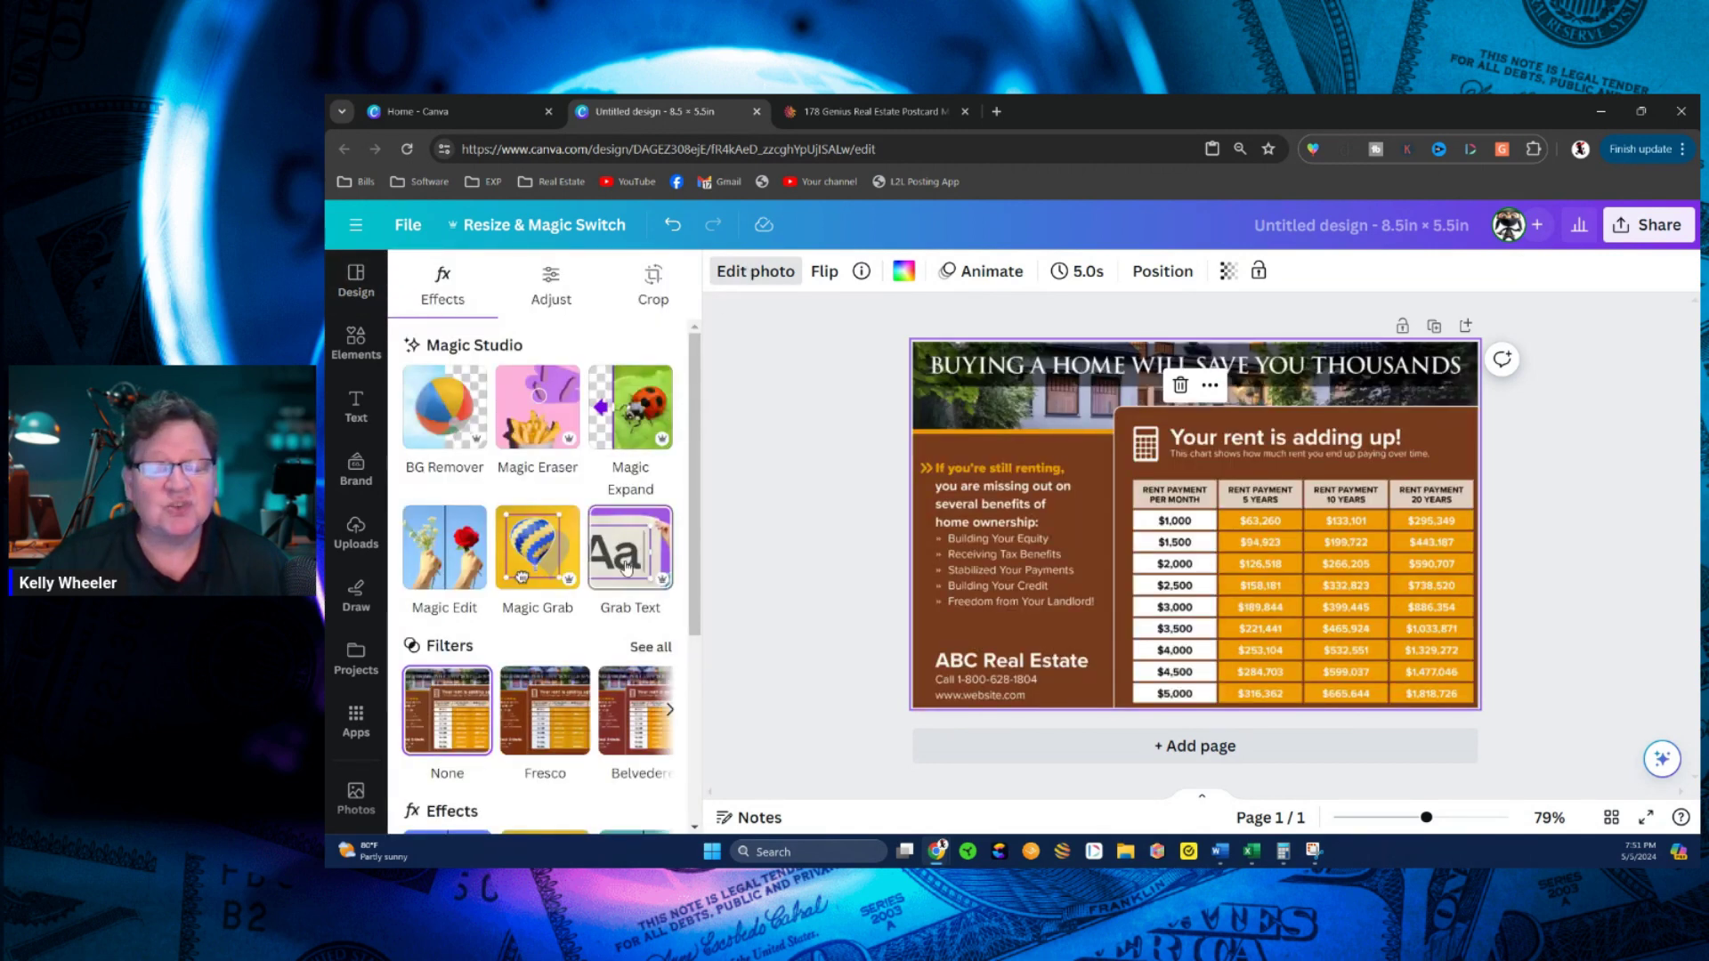
{"action": "left_click", "coordinate": [626, 567]}
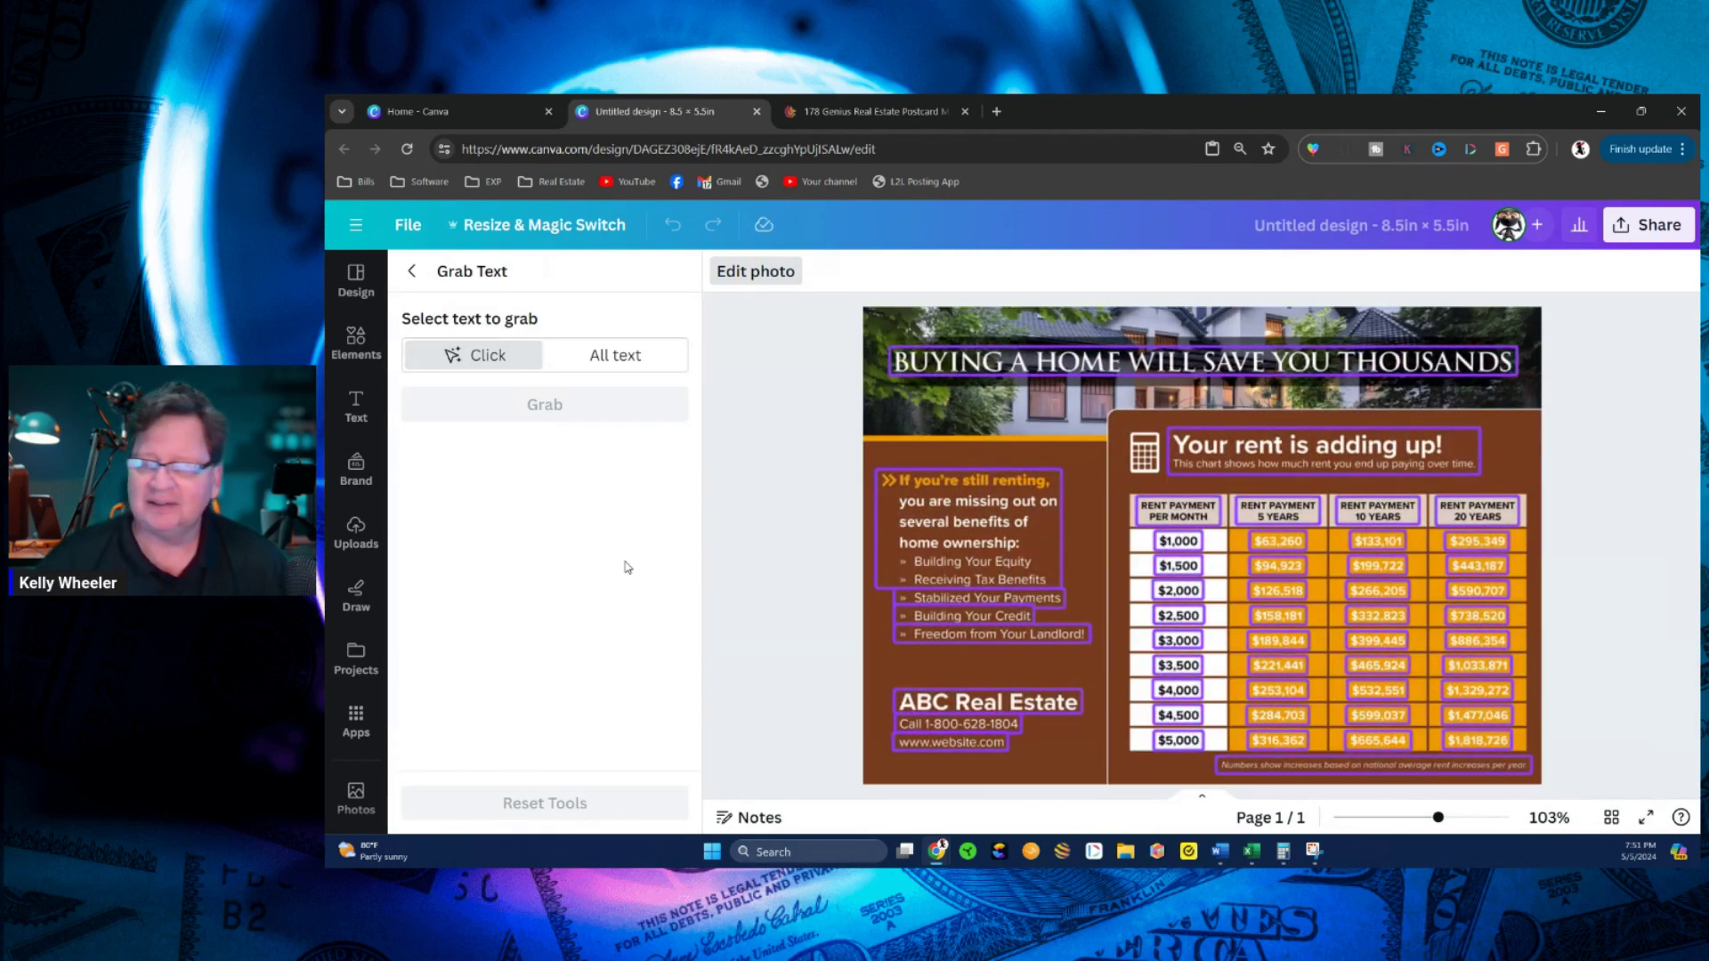
{"action": "left_click", "coordinate": [630, 356]}
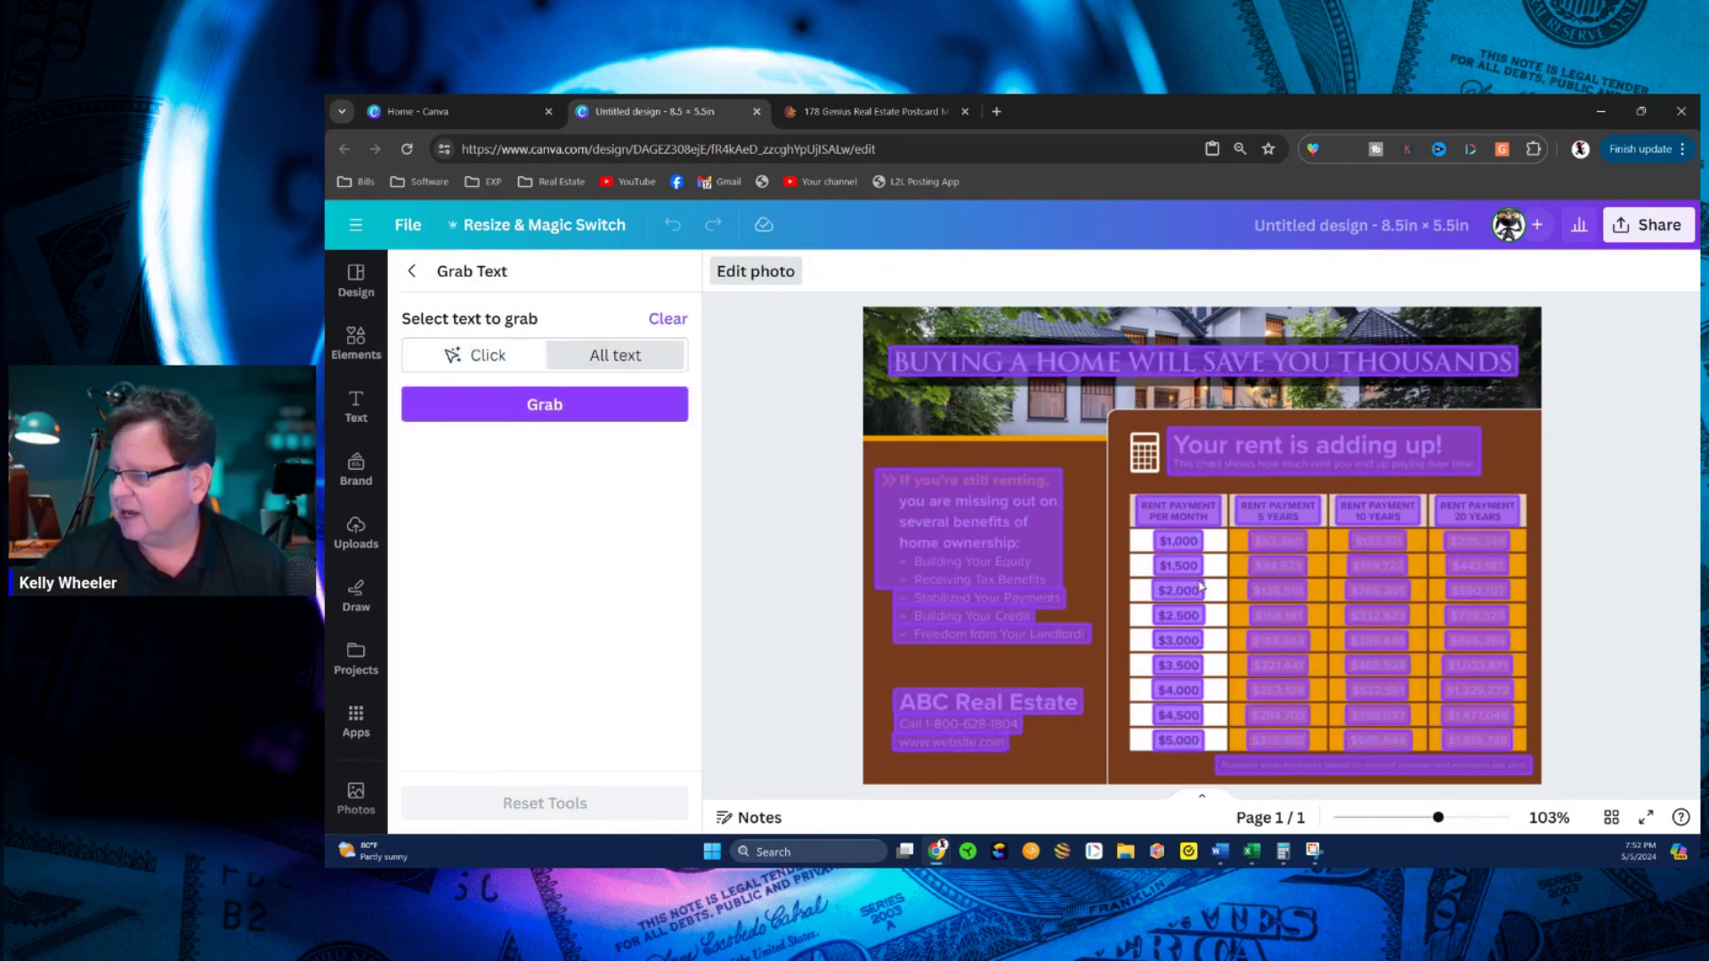
{"action": "left_click", "coordinate": [568, 406]}
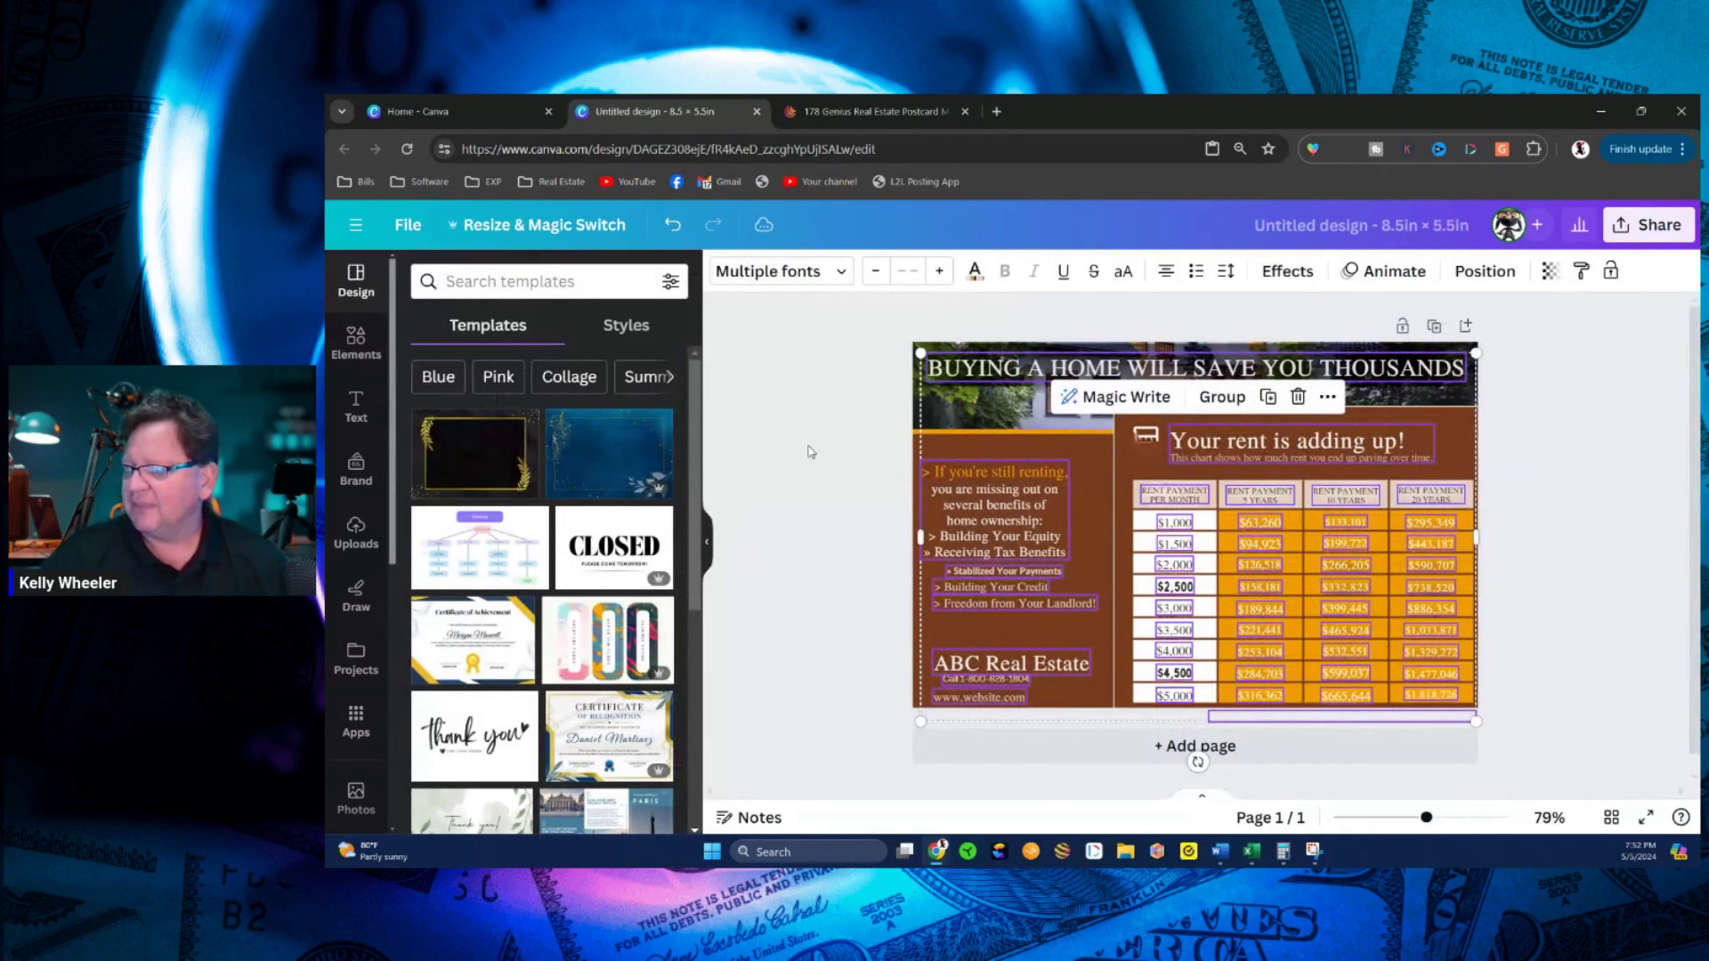
Change the $63,260 table value to $59,000
{"action": "left_click", "coordinate": [817, 481]}
{"action": "left_click", "coordinate": [1065, 371]}
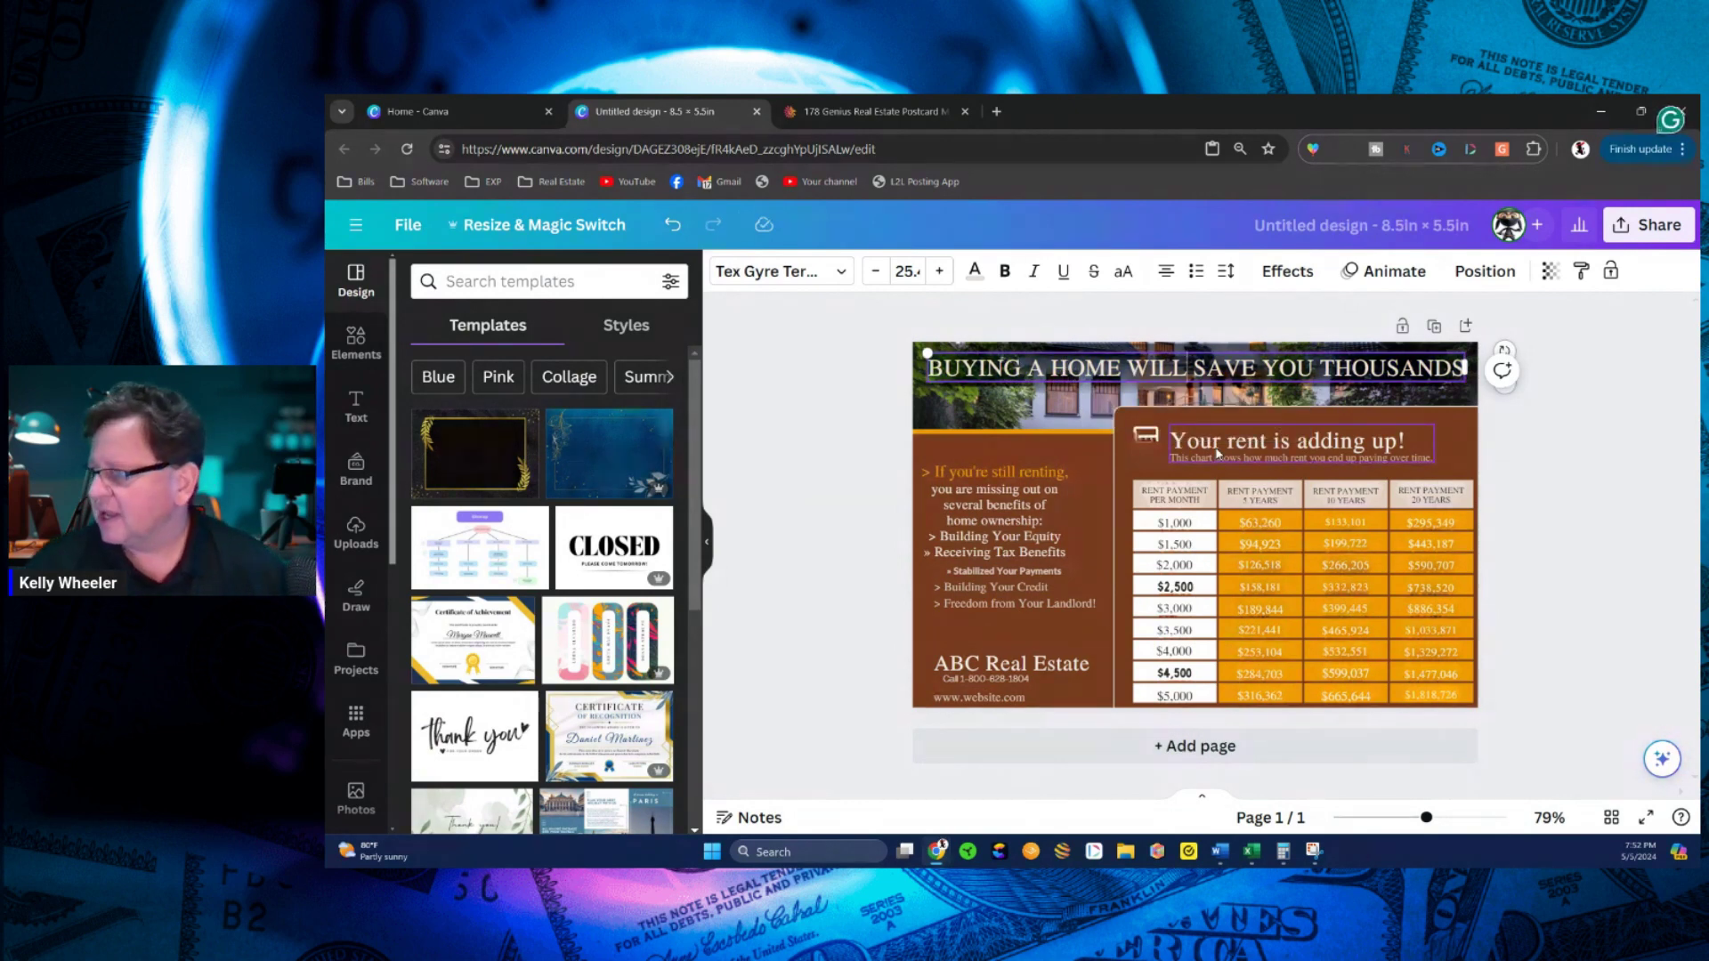
{"action": "double_click", "coordinate": [1259, 525]}
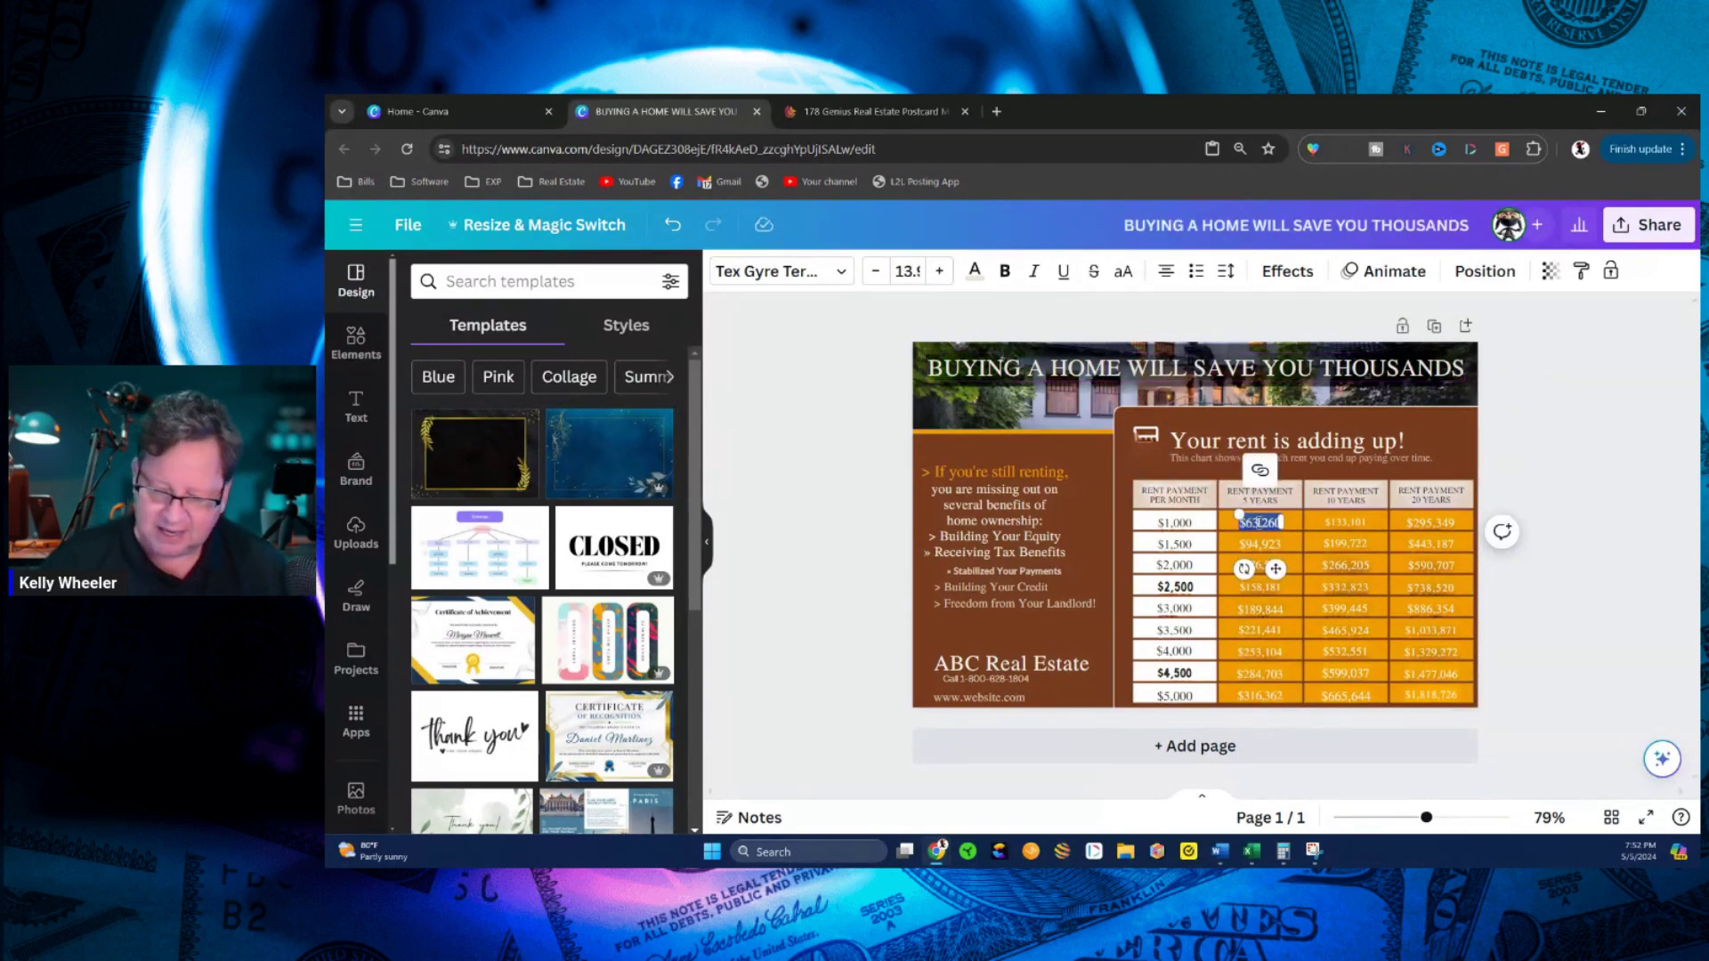
{"action": "type", "text": "$"}
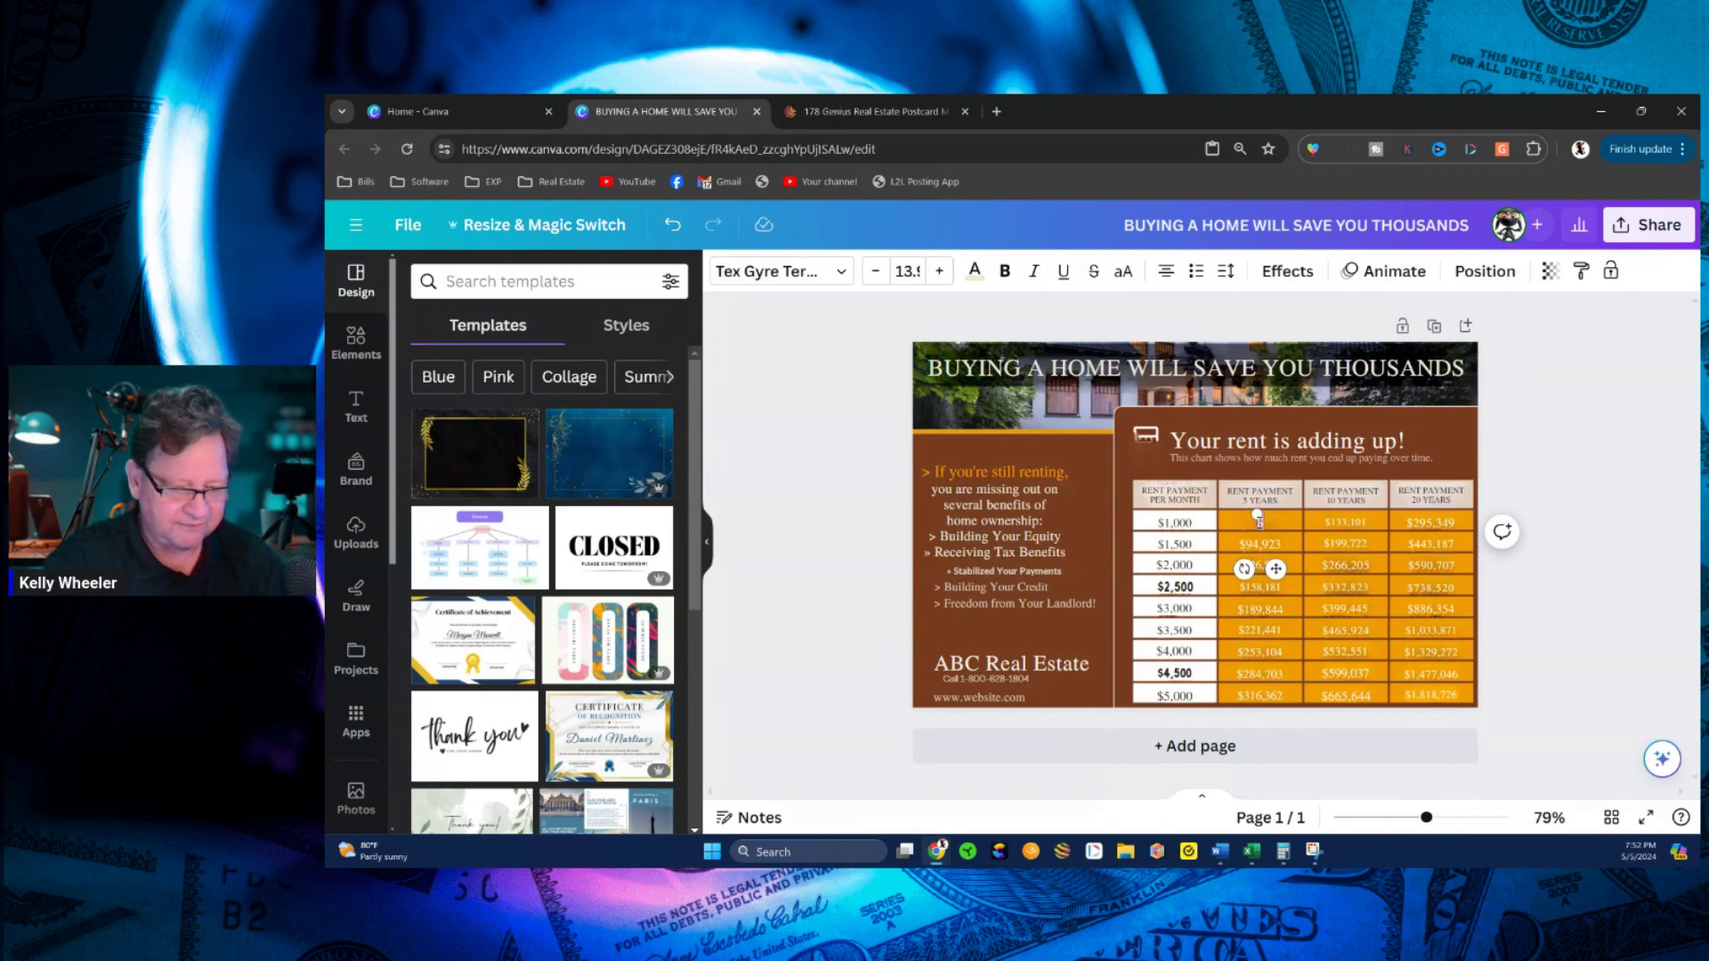
{"action": "type", "text": "59,000"}
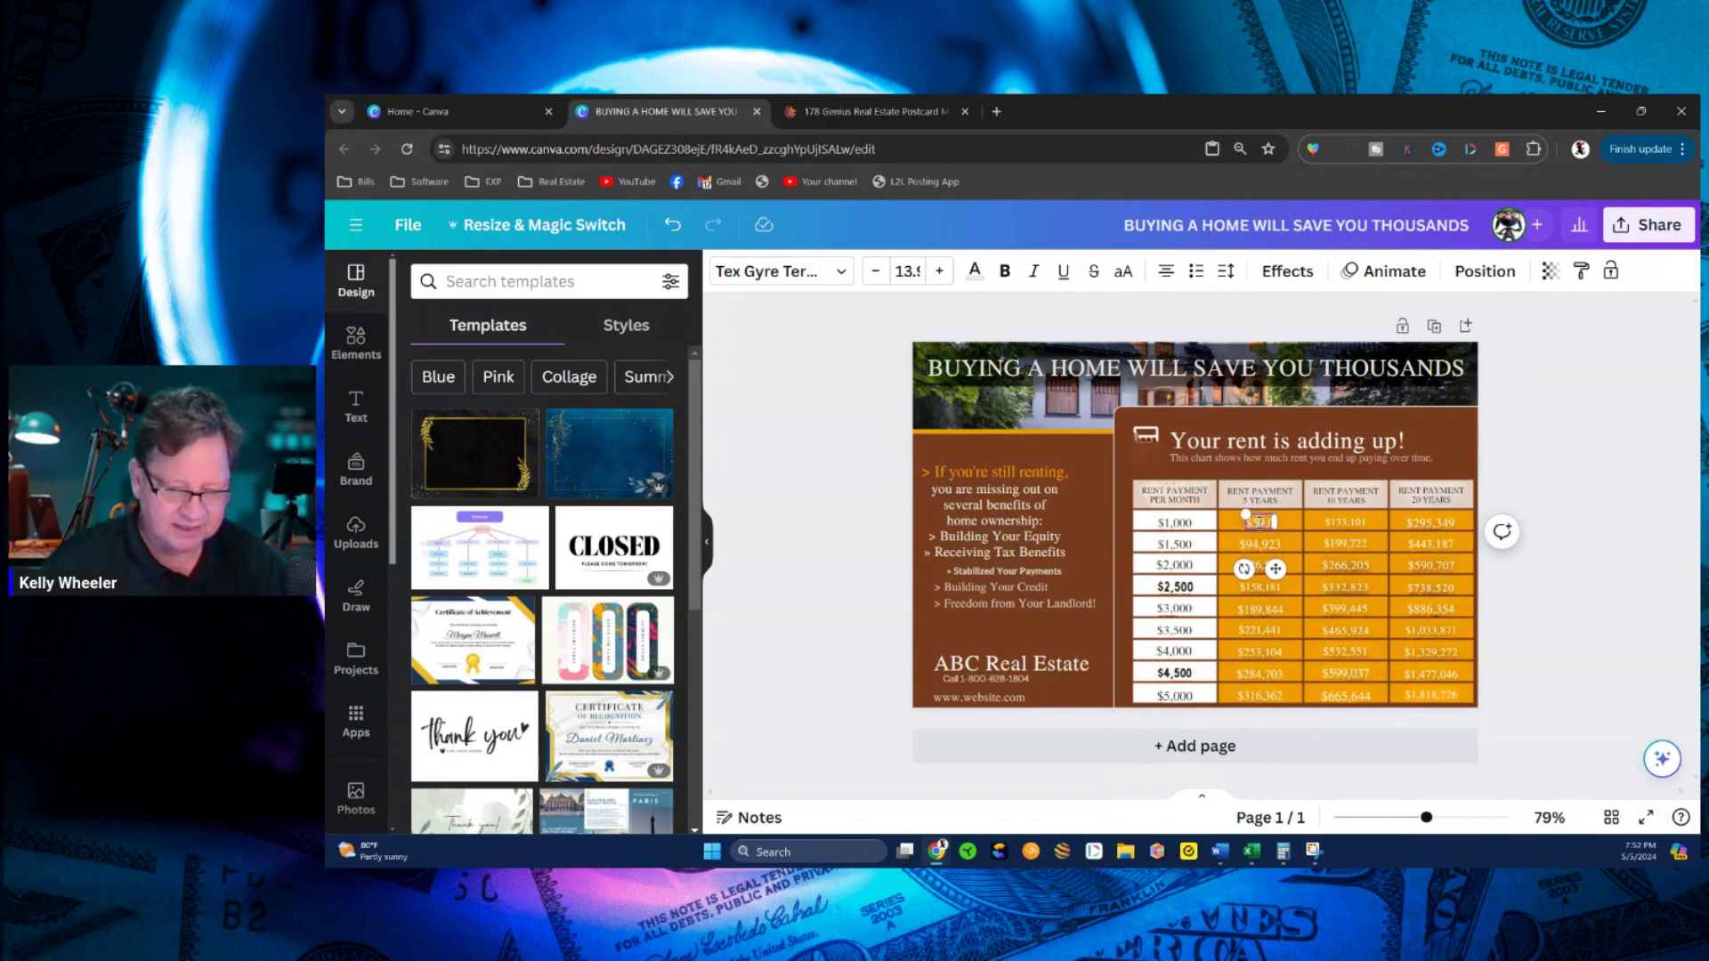
{"action": "left_click", "coordinate": [790, 560]}
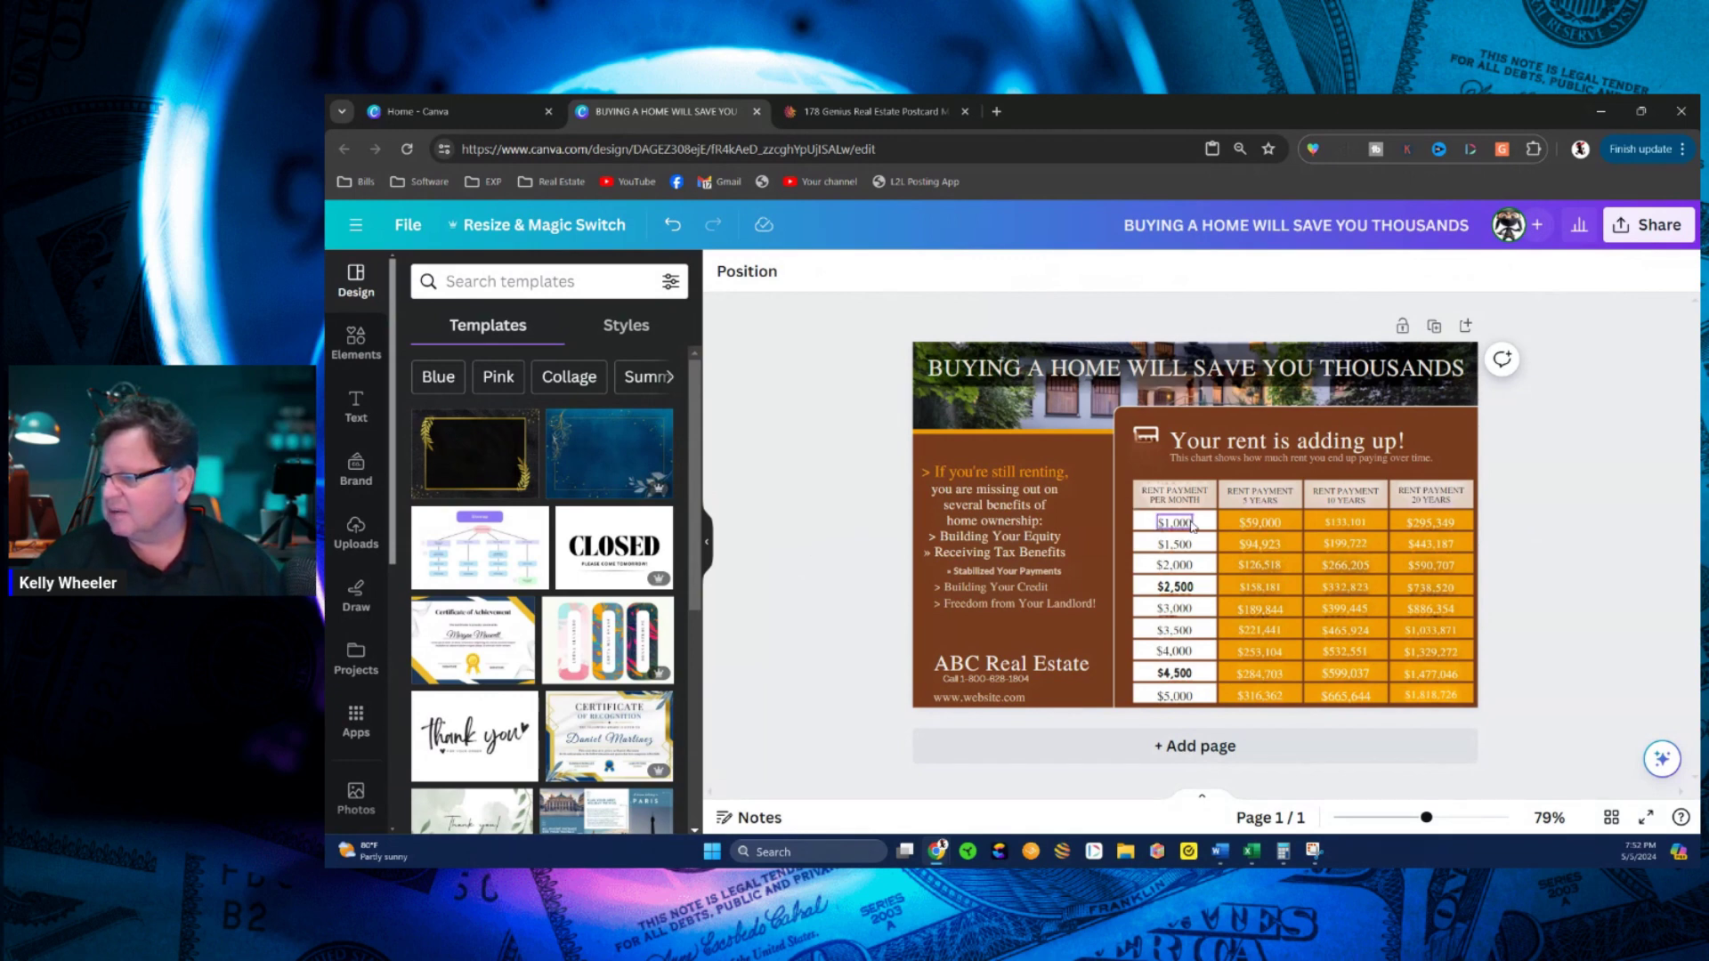
Shift the renting-benefits text box slightly up and to the right
{"action": "left_click", "coordinate": [1175, 494]}
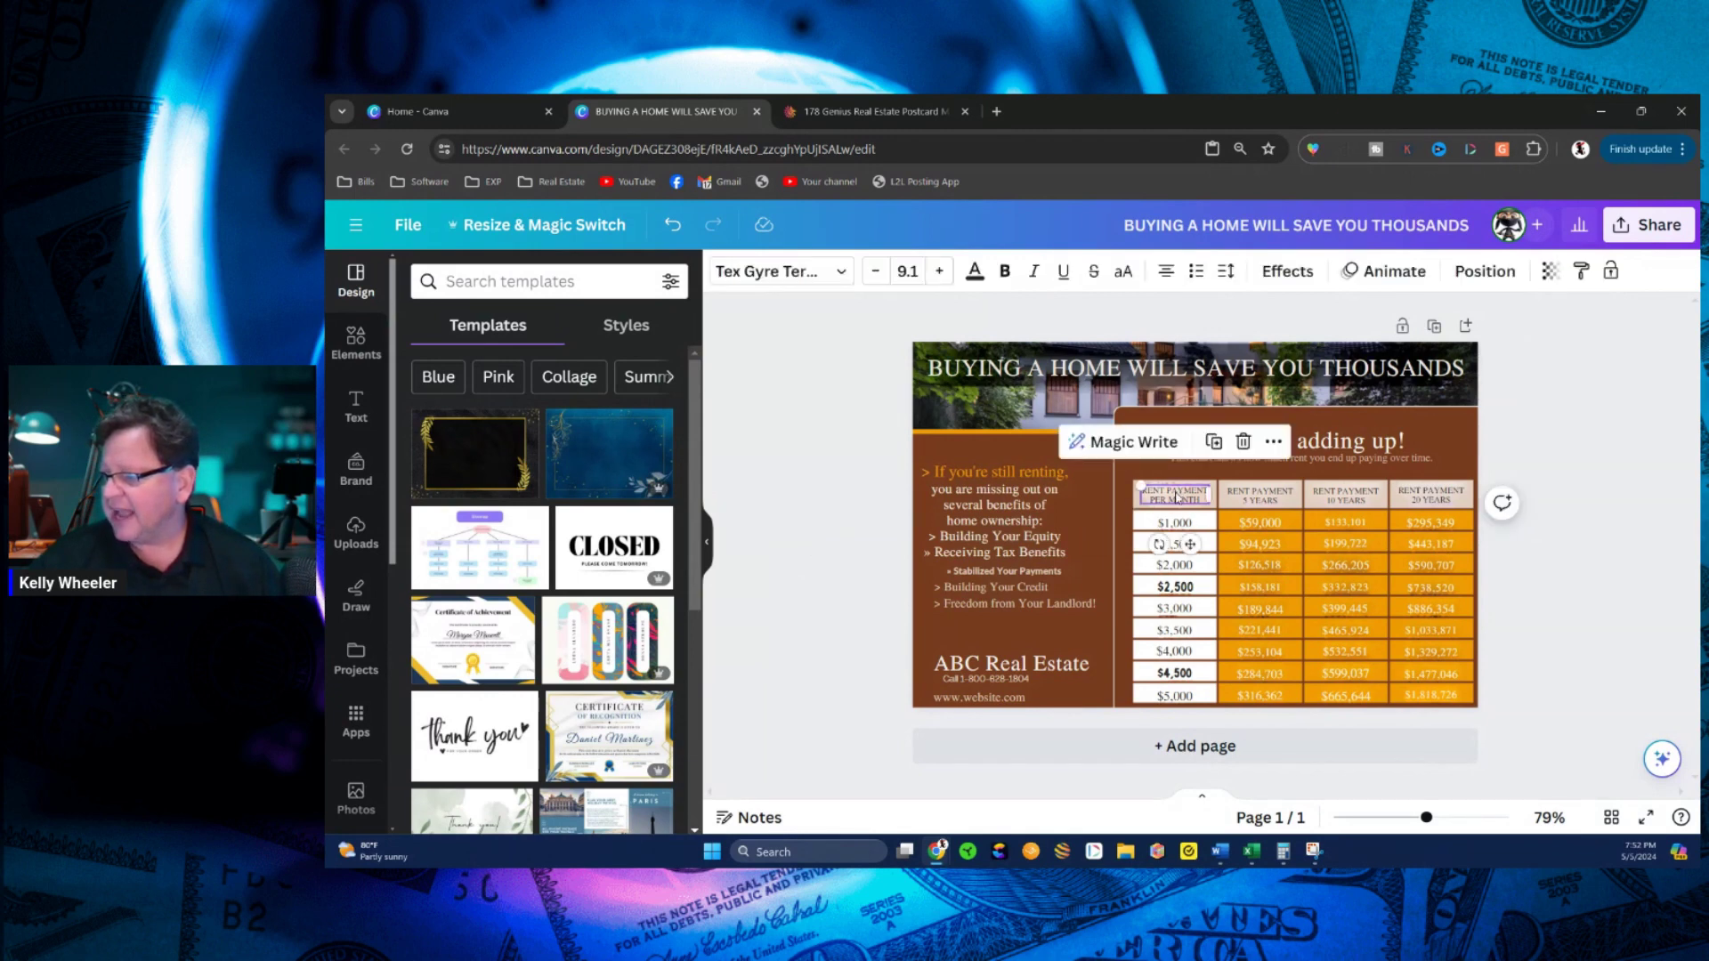
{"action": "left_click", "coordinate": [831, 492]}
{"action": "left_click", "coordinate": [995, 478]}
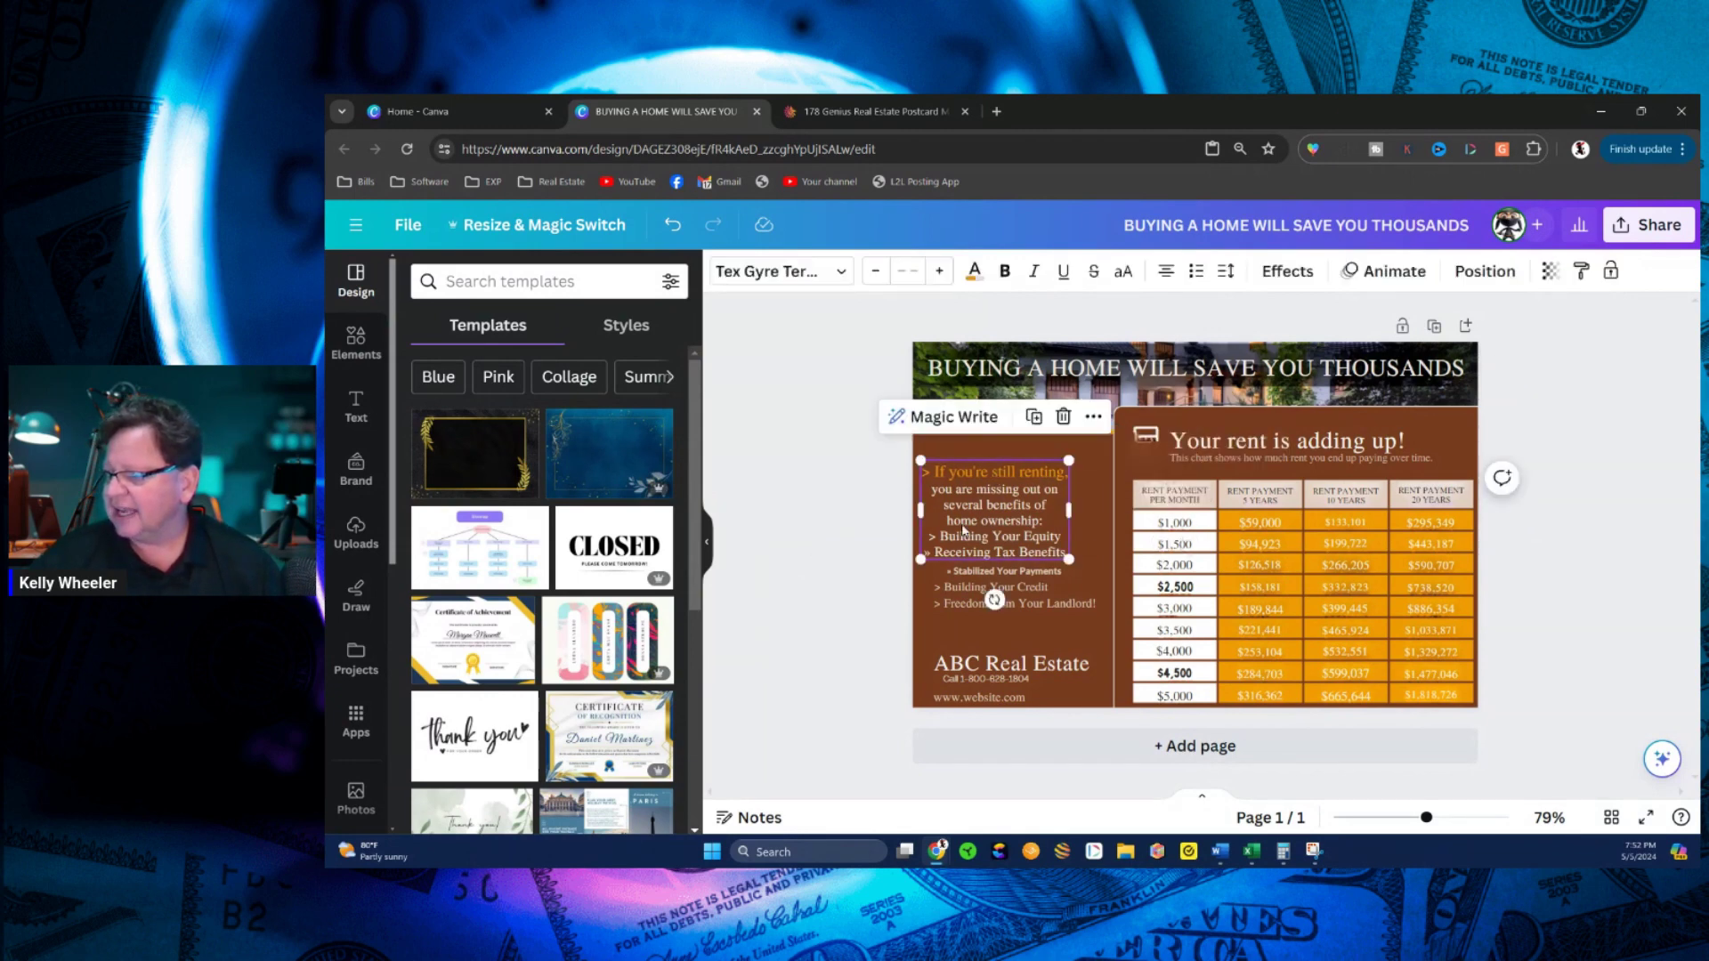
{"action": "left_click", "coordinate": [979, 518]}
{"action": "left_click_drag", "start_coordinate": [979, 518], "coordinate": [993, 505]}
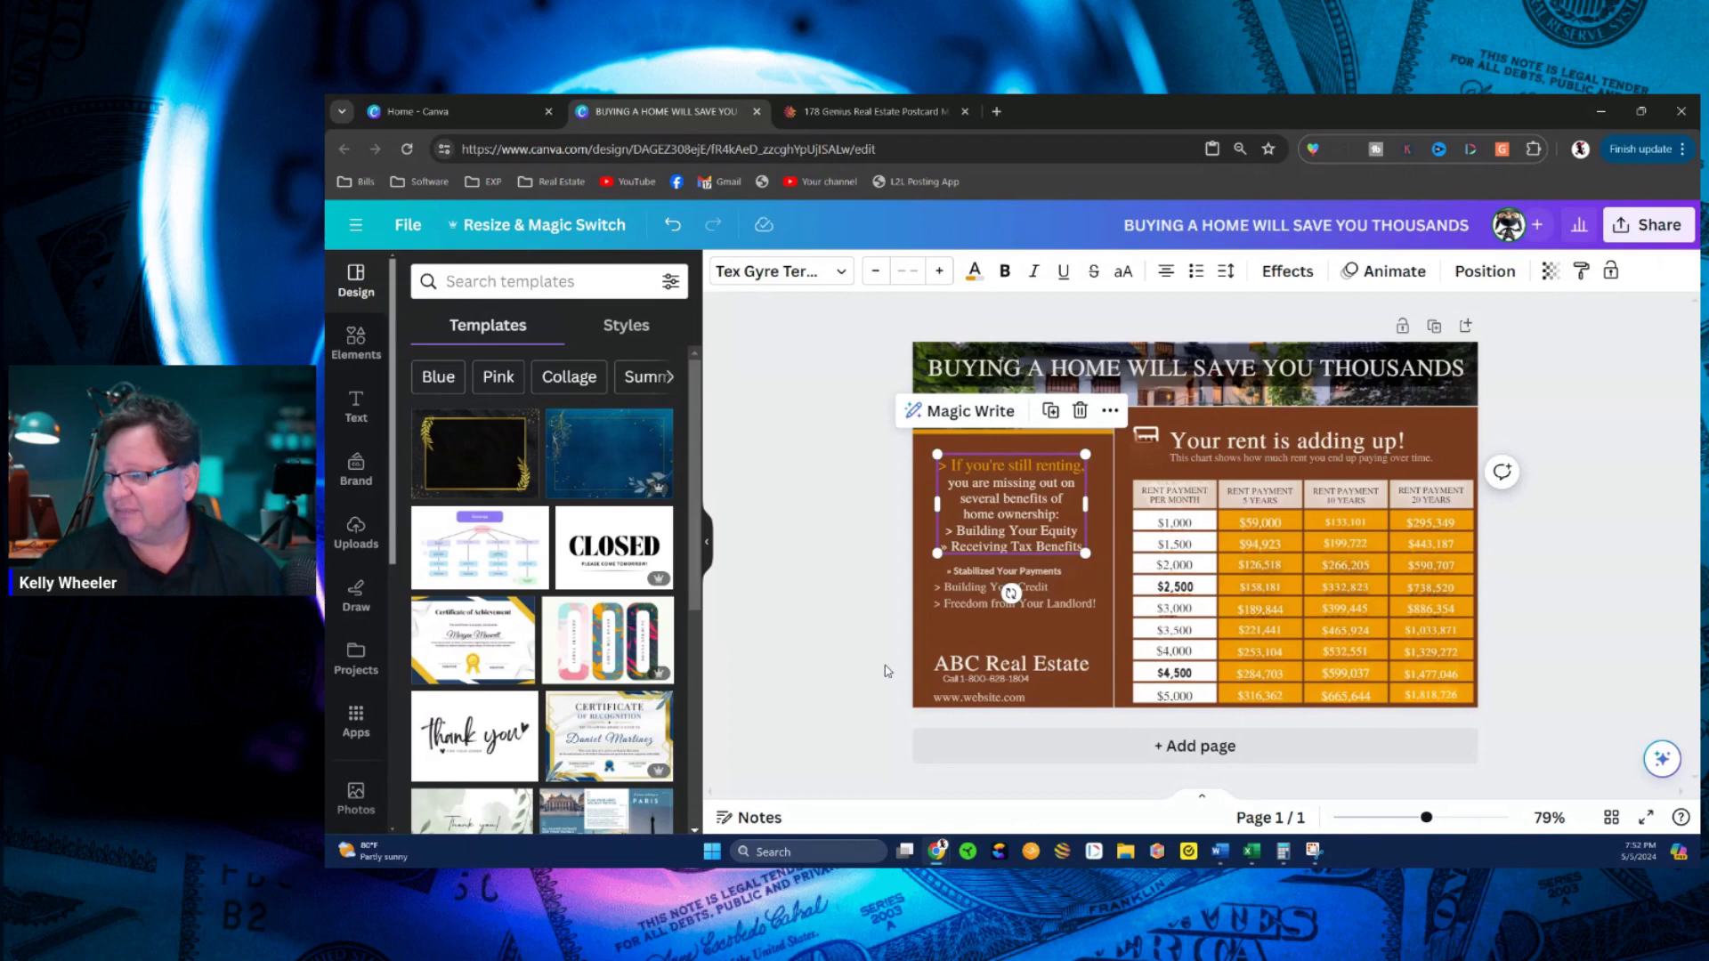
Move the ABC Real Estate name higher, undoing its accidental deletion
{"action": "left_click", "coordinate": [1005, 663]}
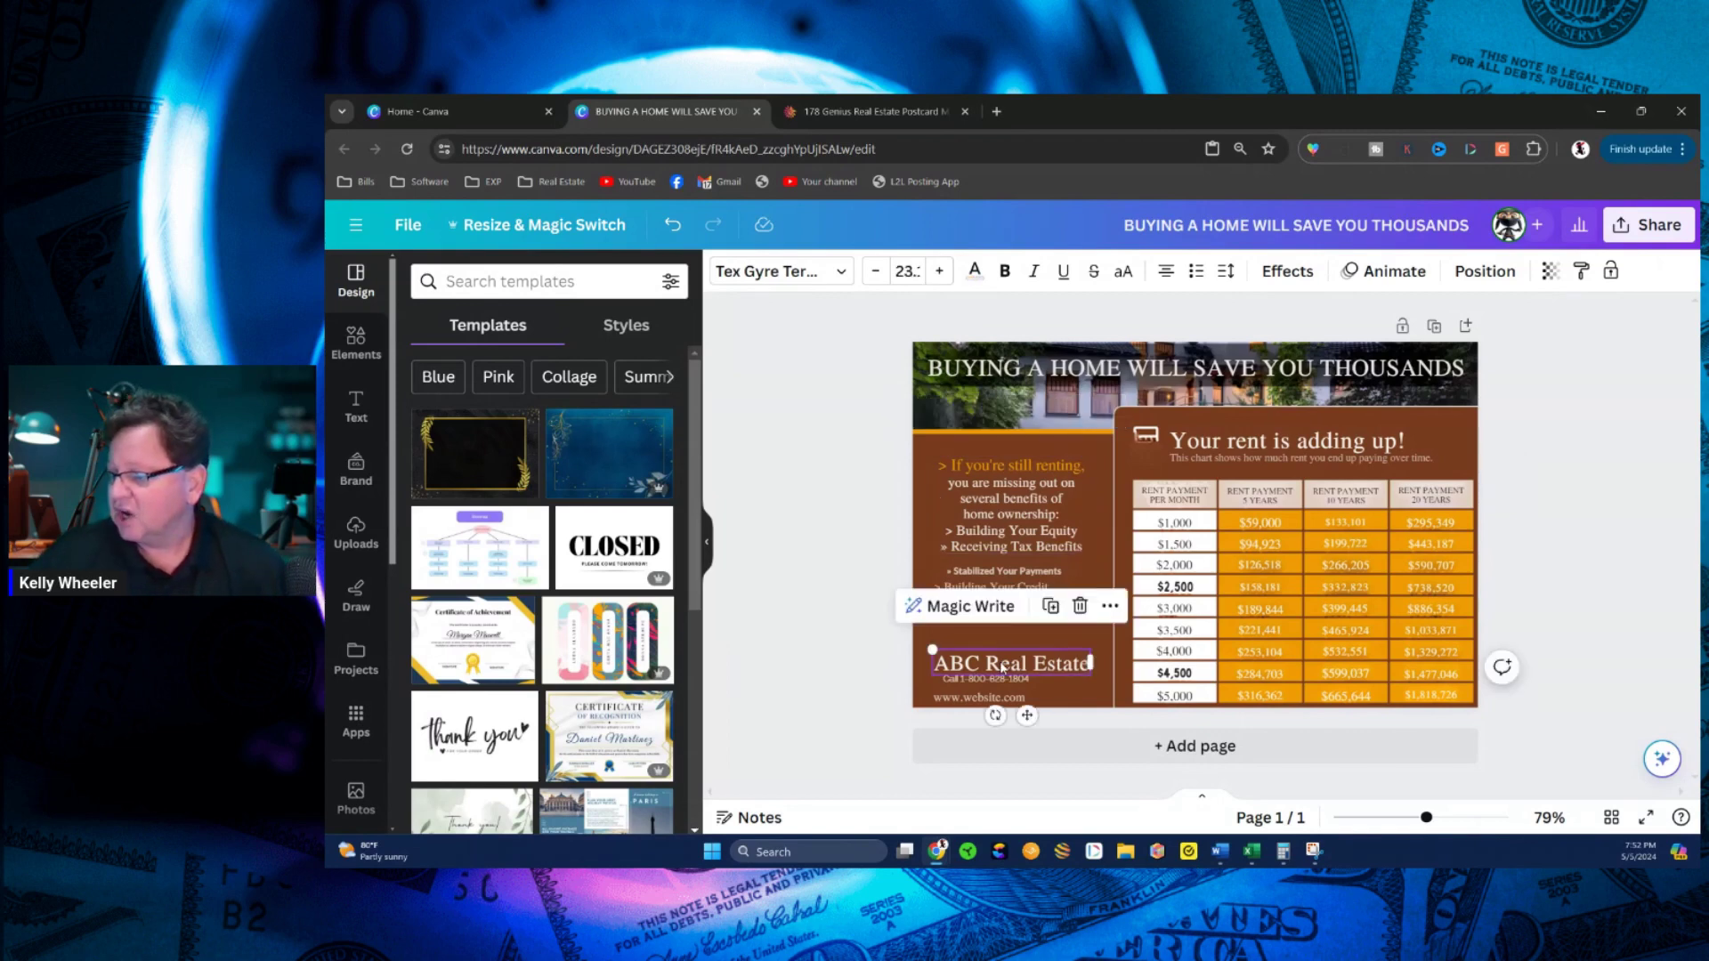
{"action": "left_click_drag", "start_coordinate": [1002, 663], "coordinate": [1002, 637]}
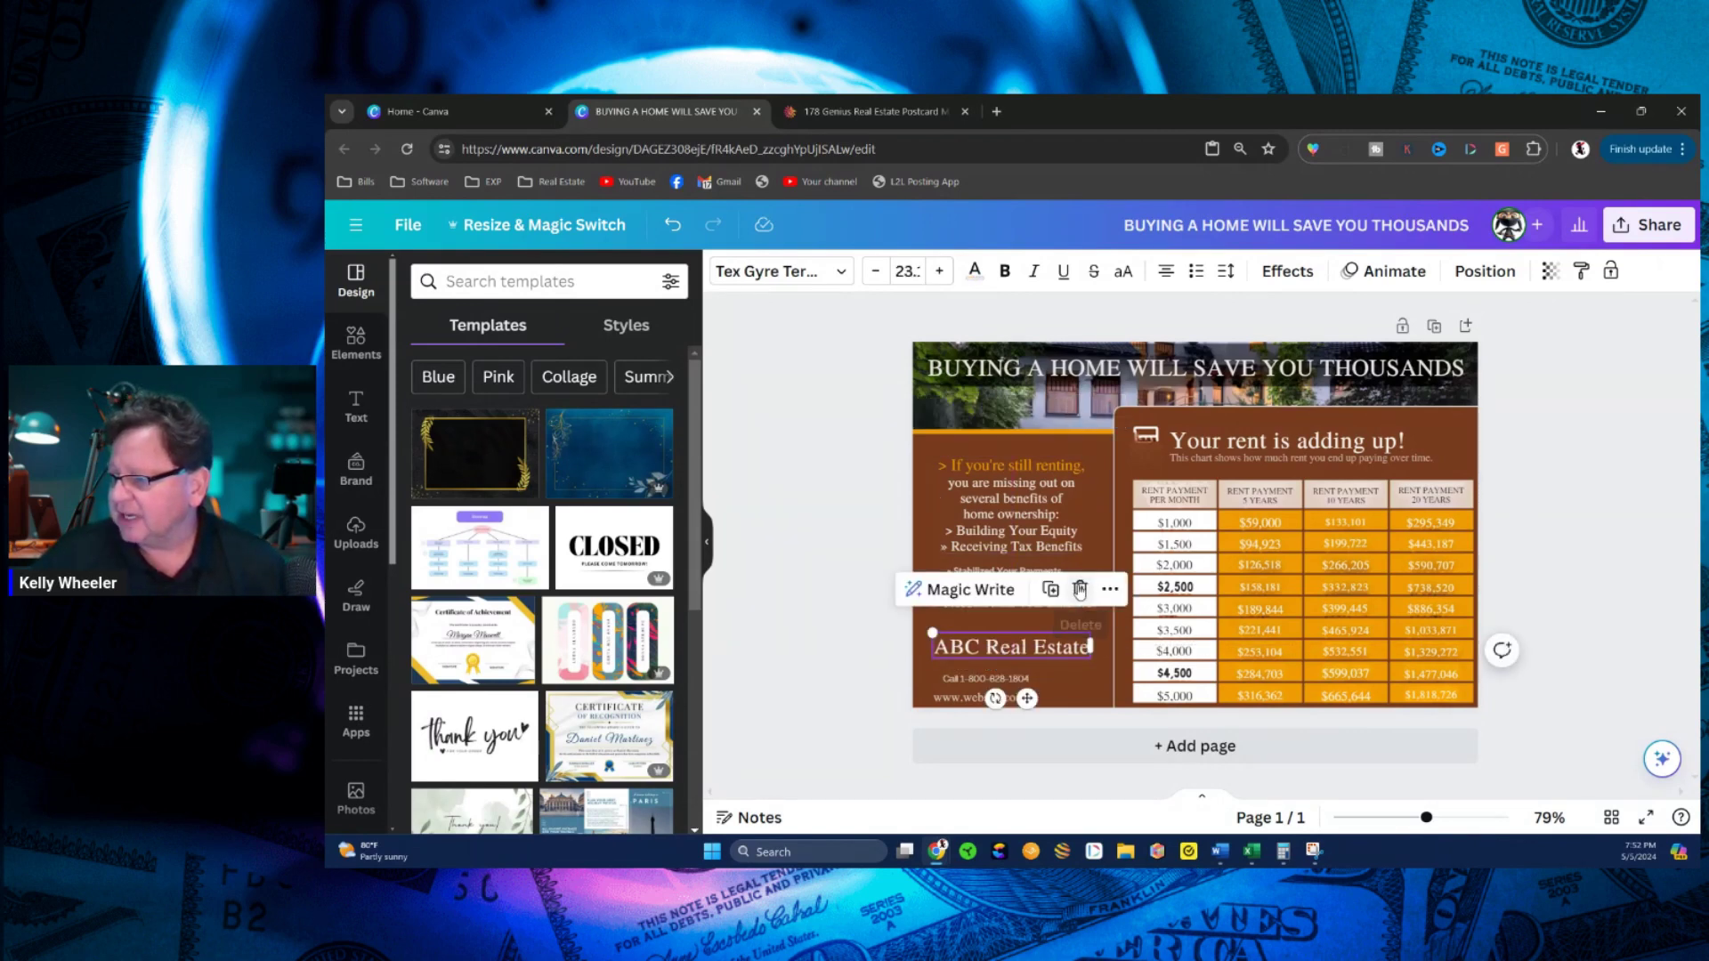
{"action": "key", "text": "Delete"}
{"action": "left_click", "coordinate": [672, 227]}
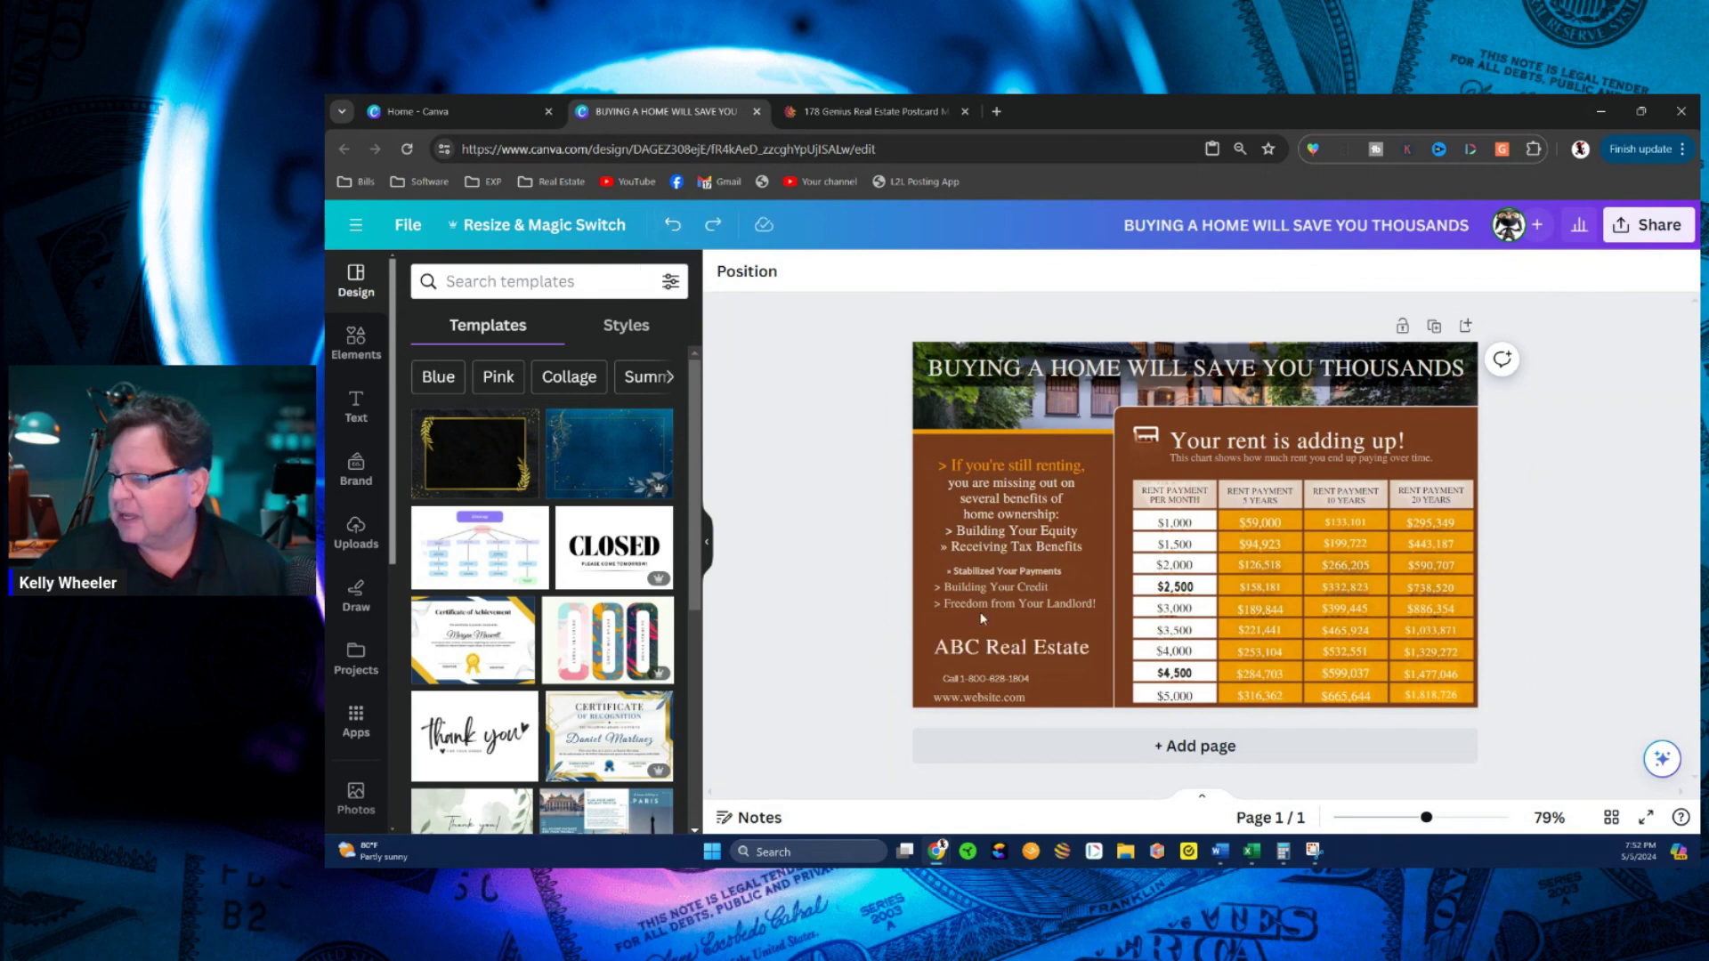
{"action": "left_click", "coordinate": [991, 647]}
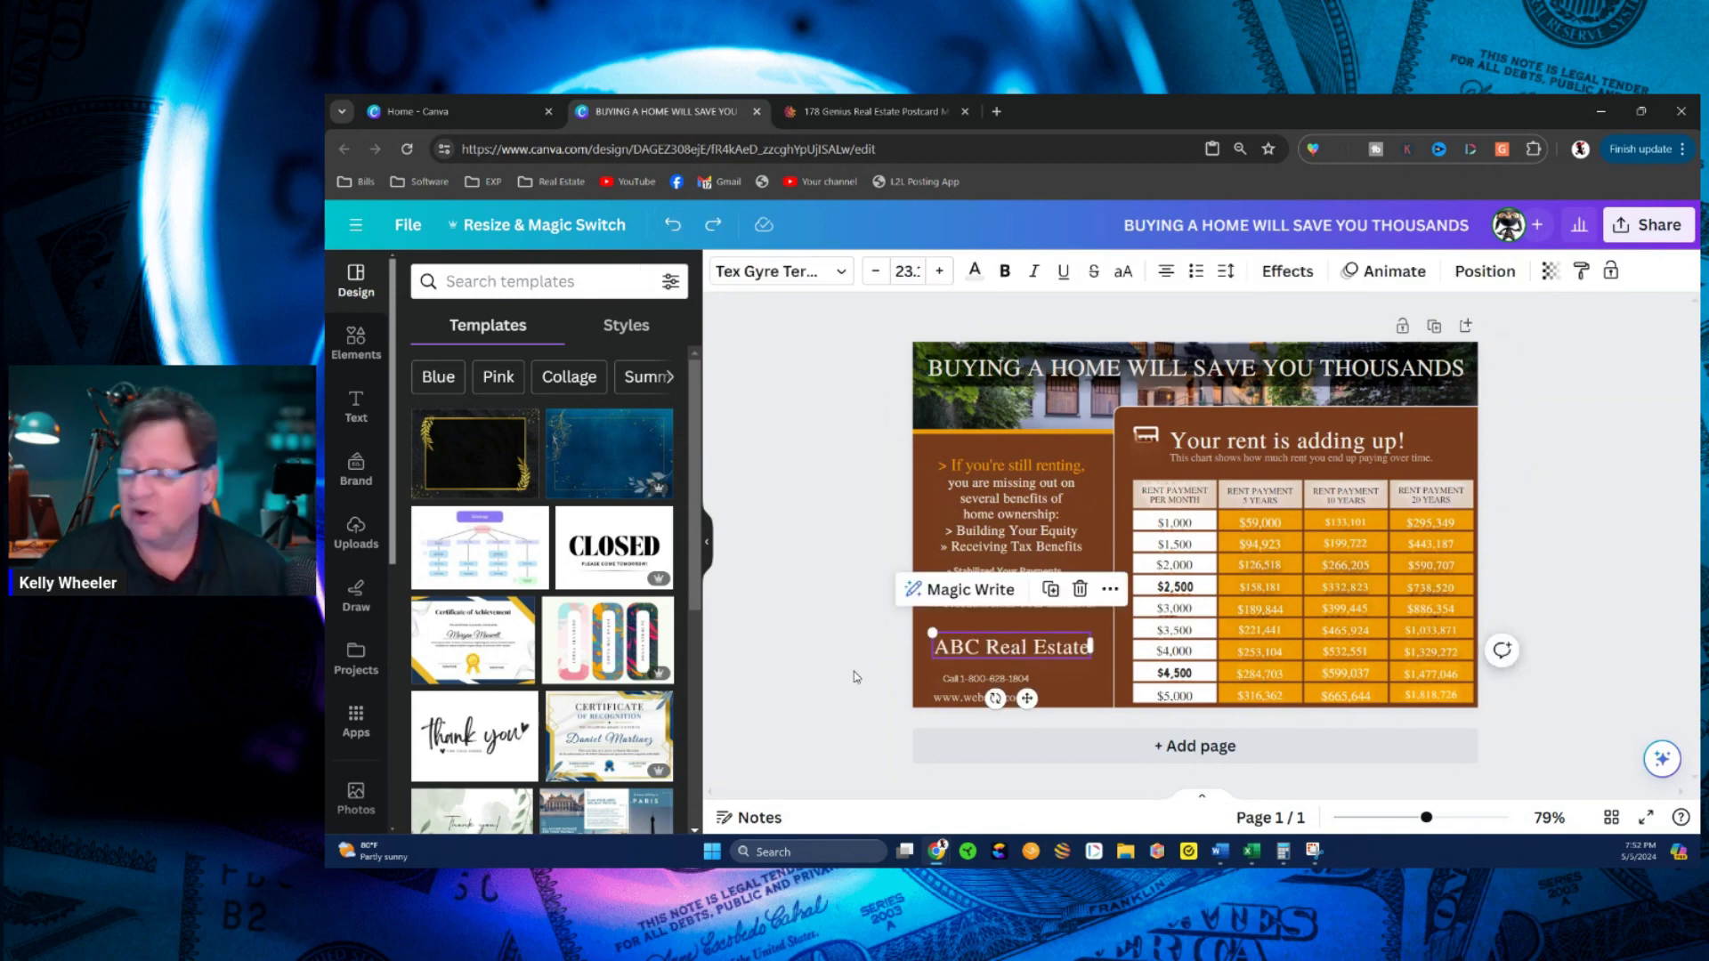
{"action": "left_click", "coordinate": [894, 683]}
Check the website address and 'Your rent is adding up!' heading text boxes
{"action": "left_click", "coordinate": [979, 697]}
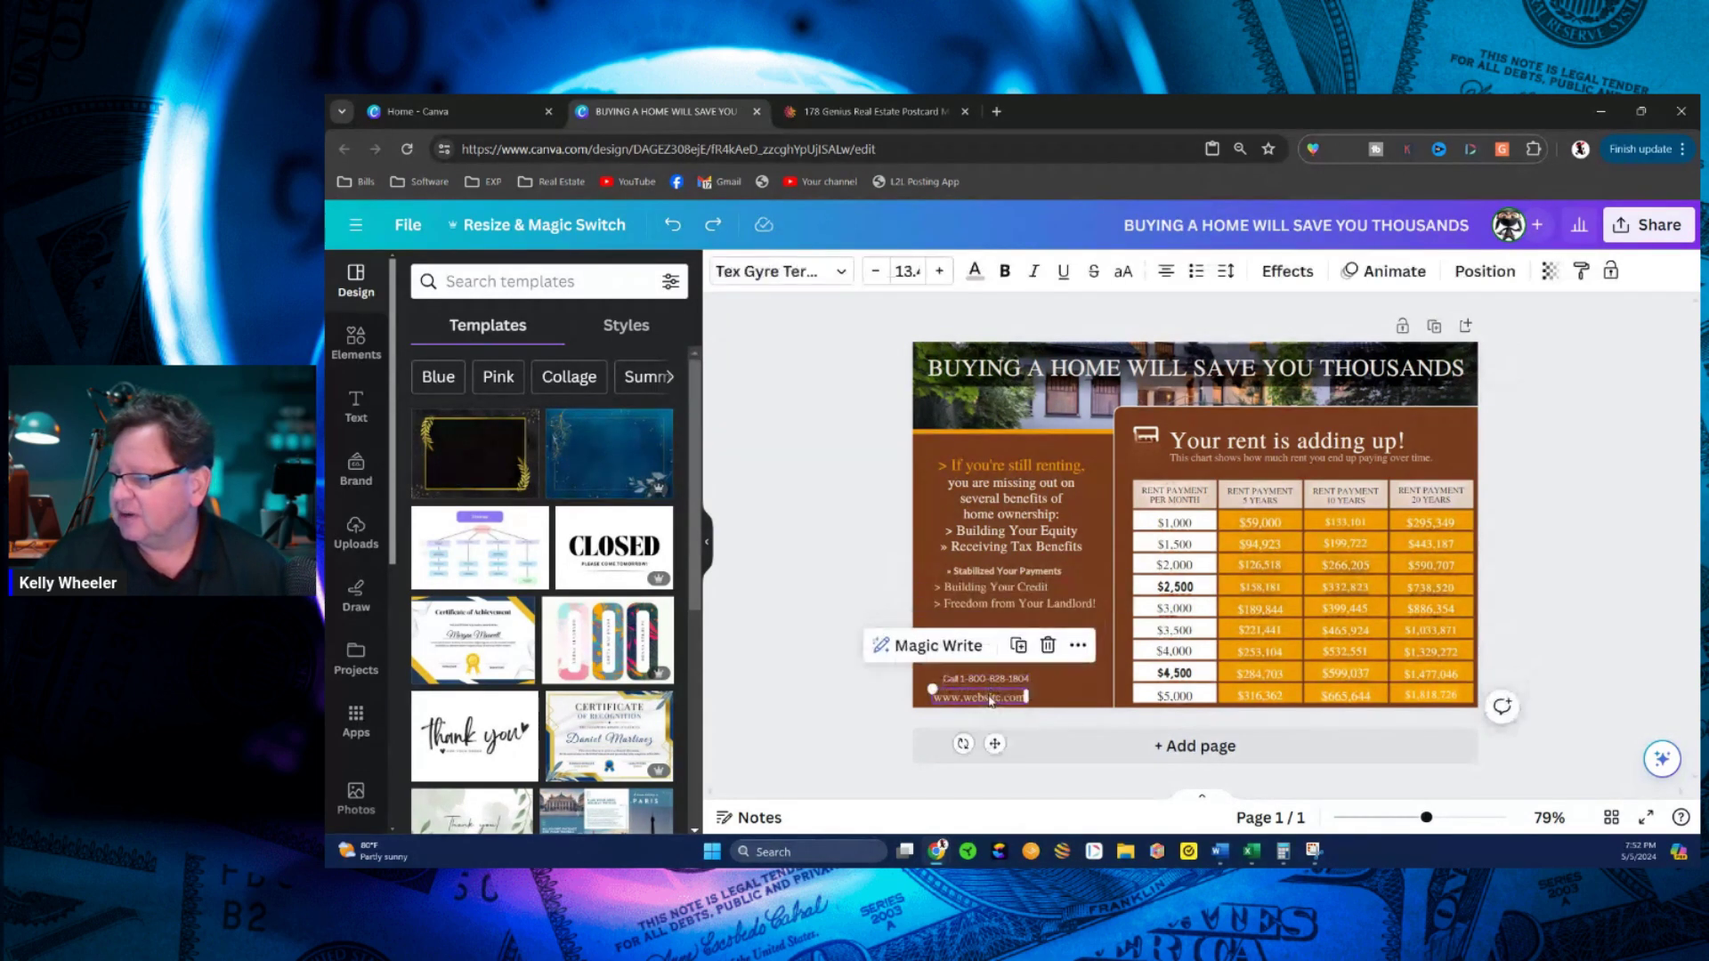
{"action": "left_click", "coordinate": [854, 543]}
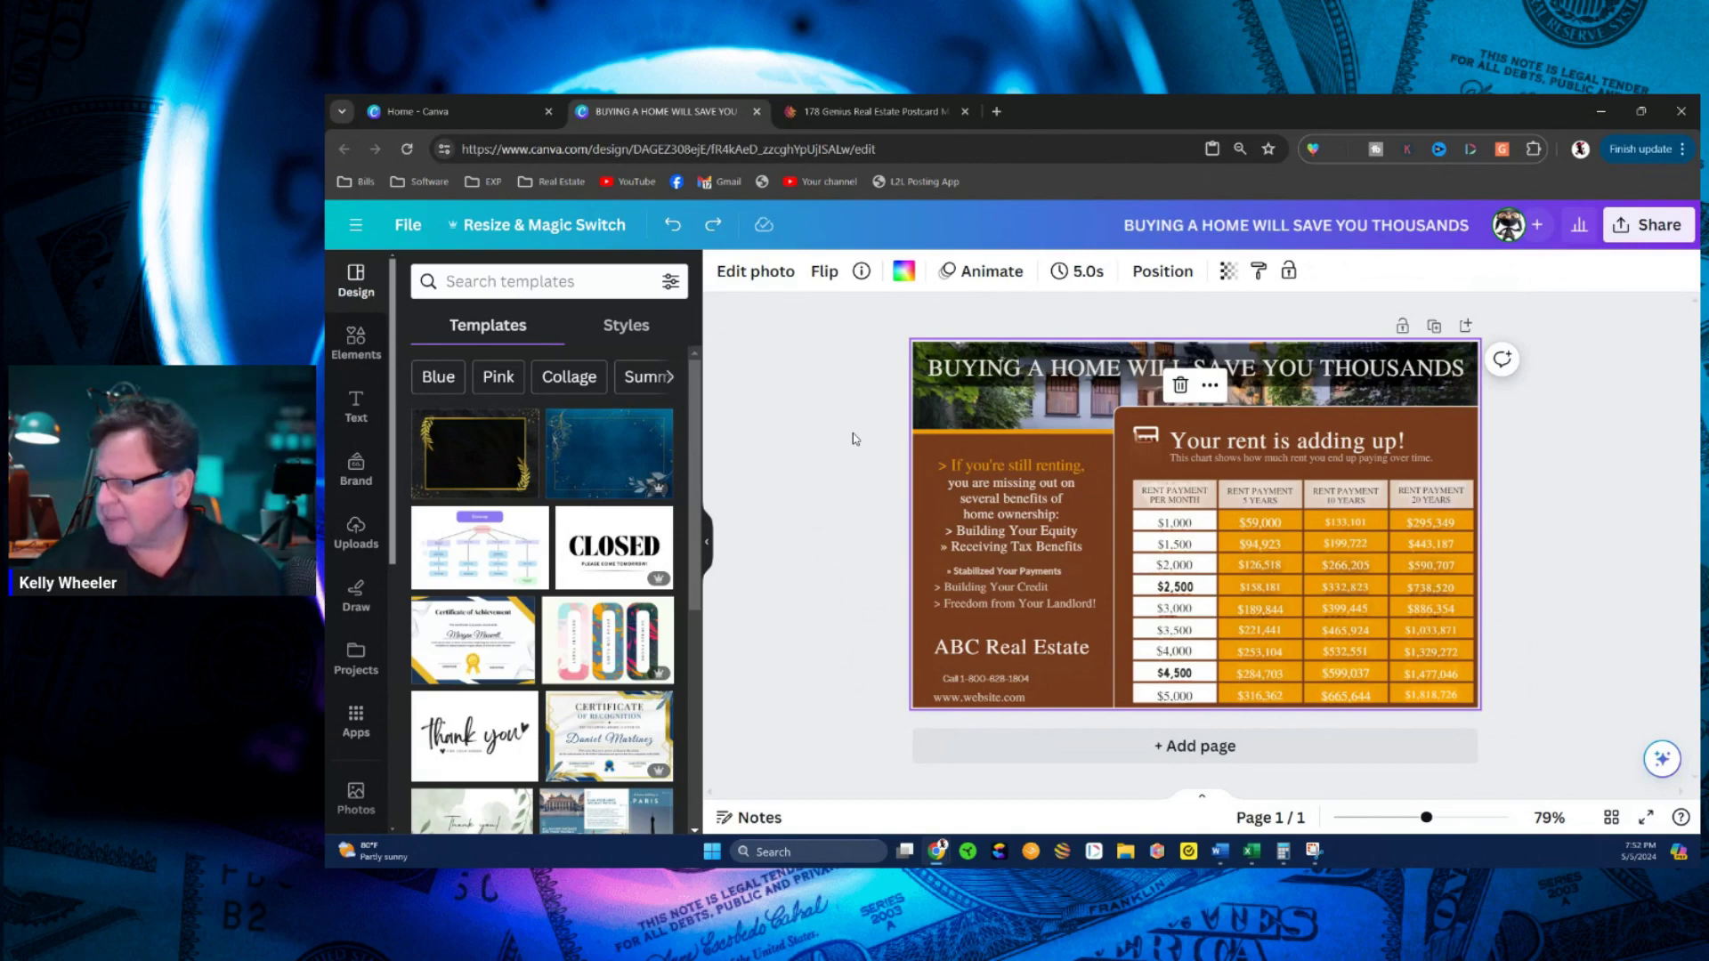
{"action": "left_click", "coordinate": [1299, 461]}
{"action": "key", "text": "Escape"}
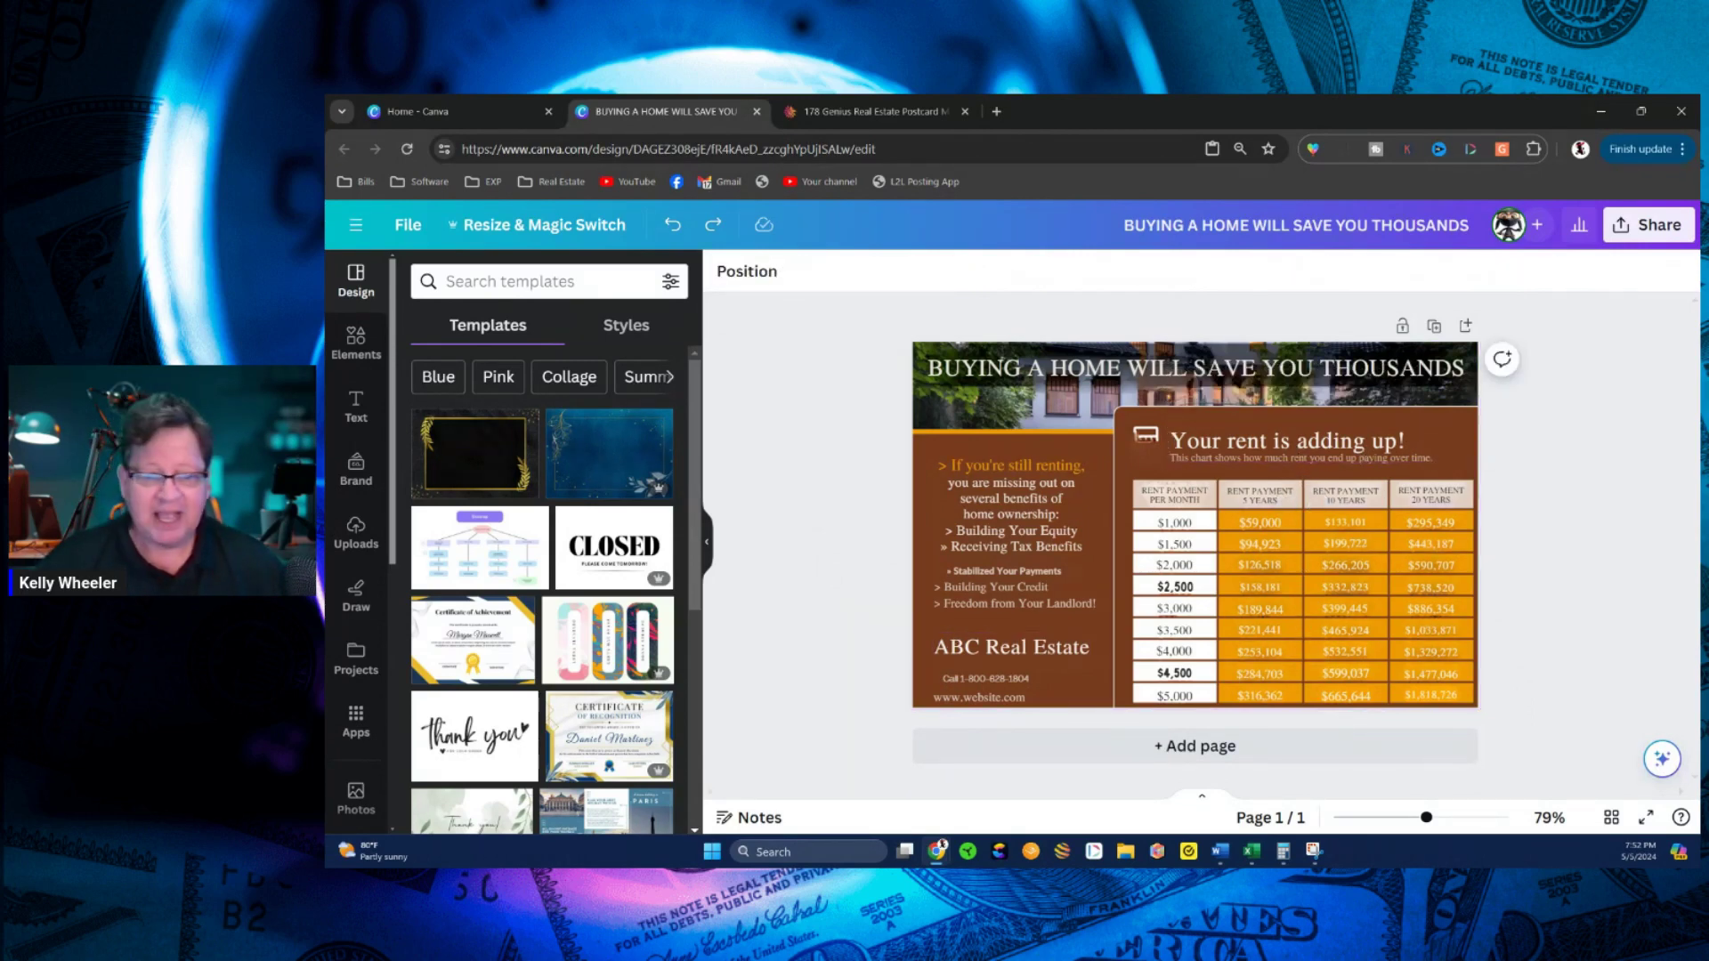